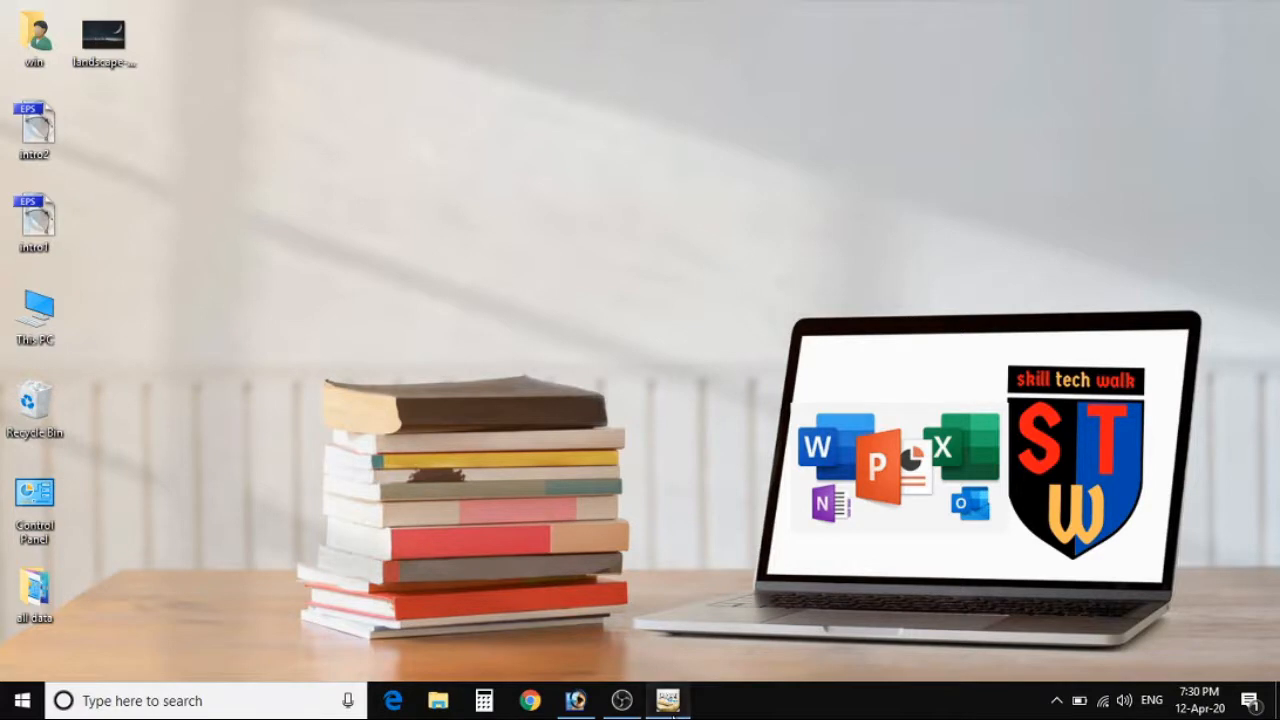
Switch to InPage and create a new A4 portrait document with right-to-left direction and the default margins
{"action": "left_click", "coordinate": [668, 700]}
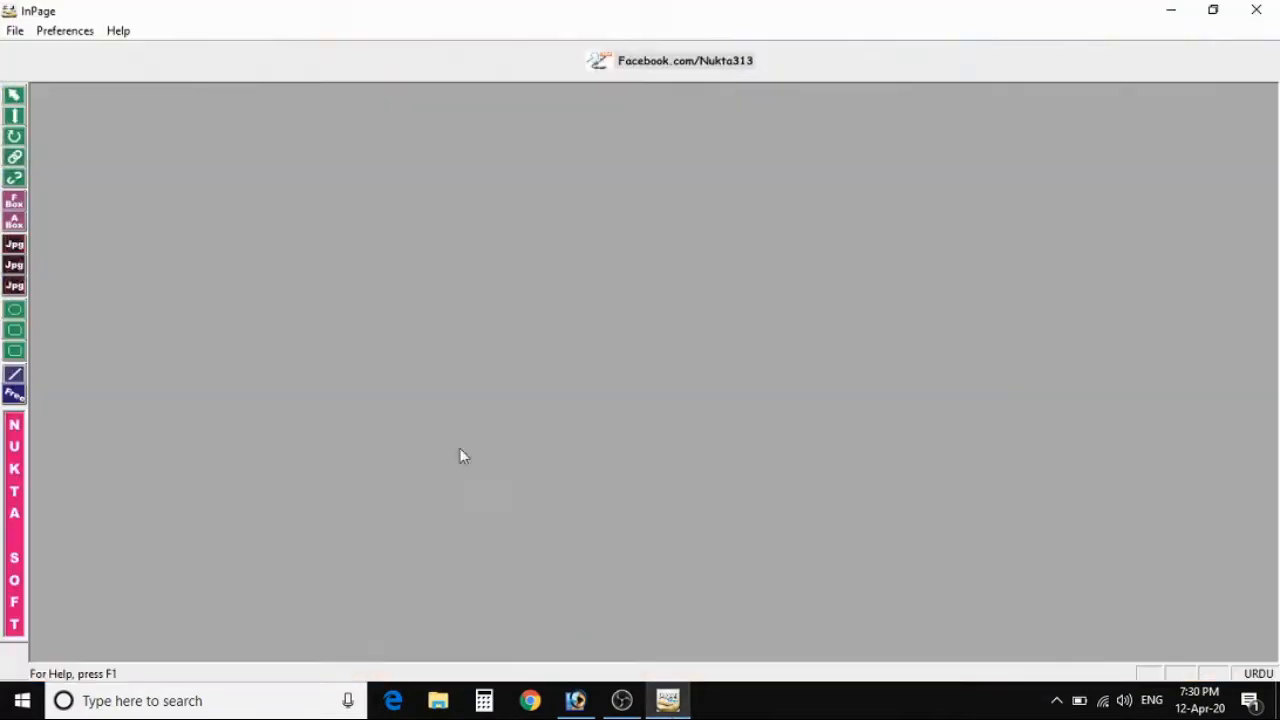
{"action": "left_click", "coordinate": [15, 30]}
{"action": "left_click", "coordinate": [45, 52]}
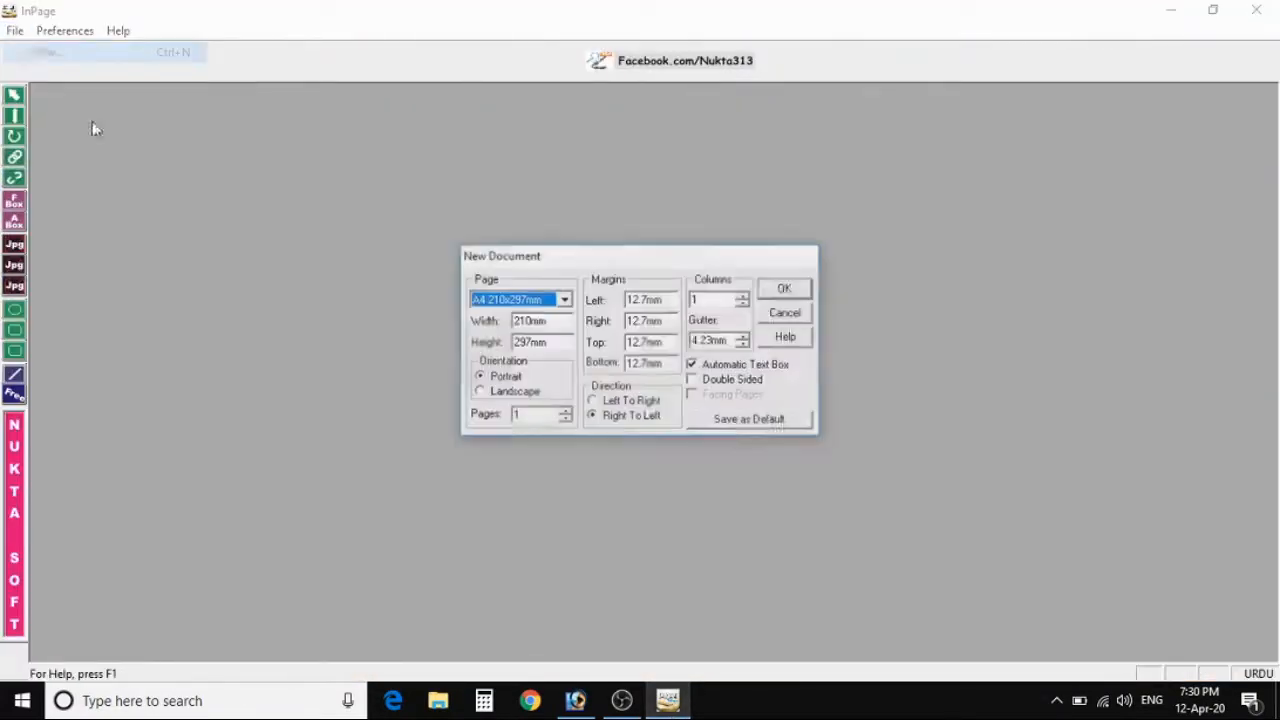
{"action": "left_click", "coordinate": [785, 290]}
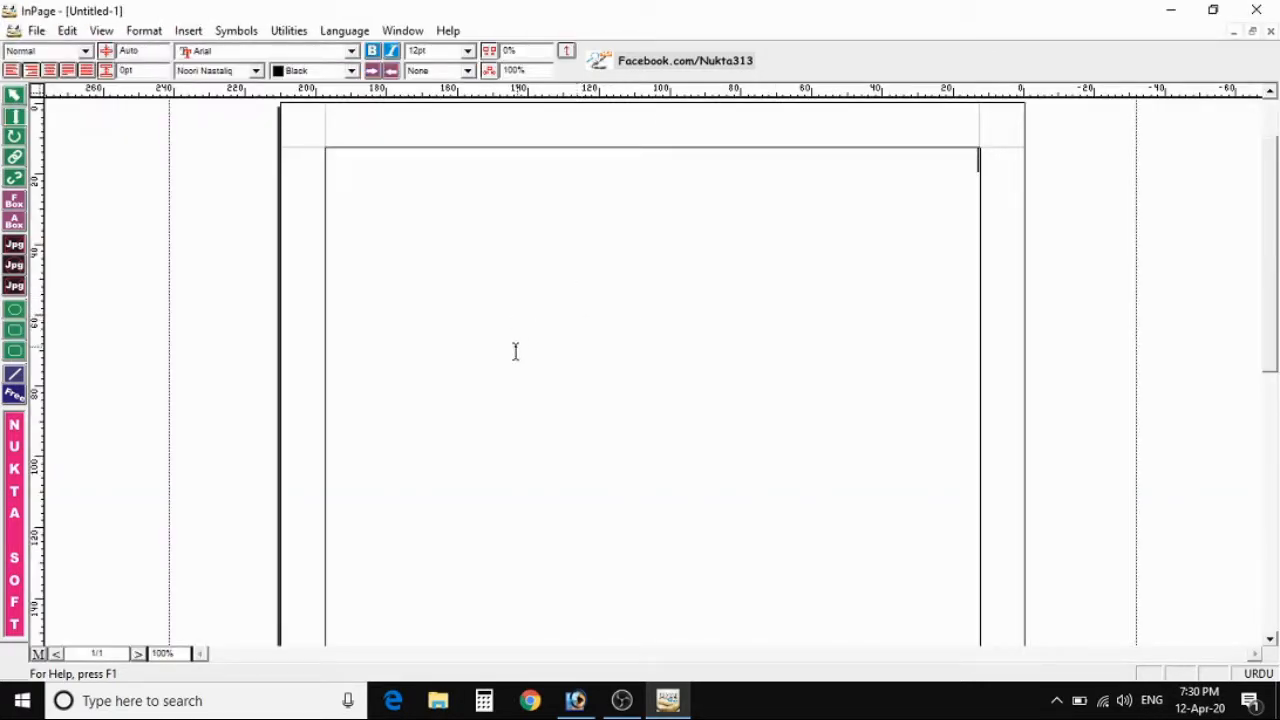
Open the keyboard preferences and confirm Phonetic as the keyboard layout
{"action": "left_click", "coordinate": [36, 31]}
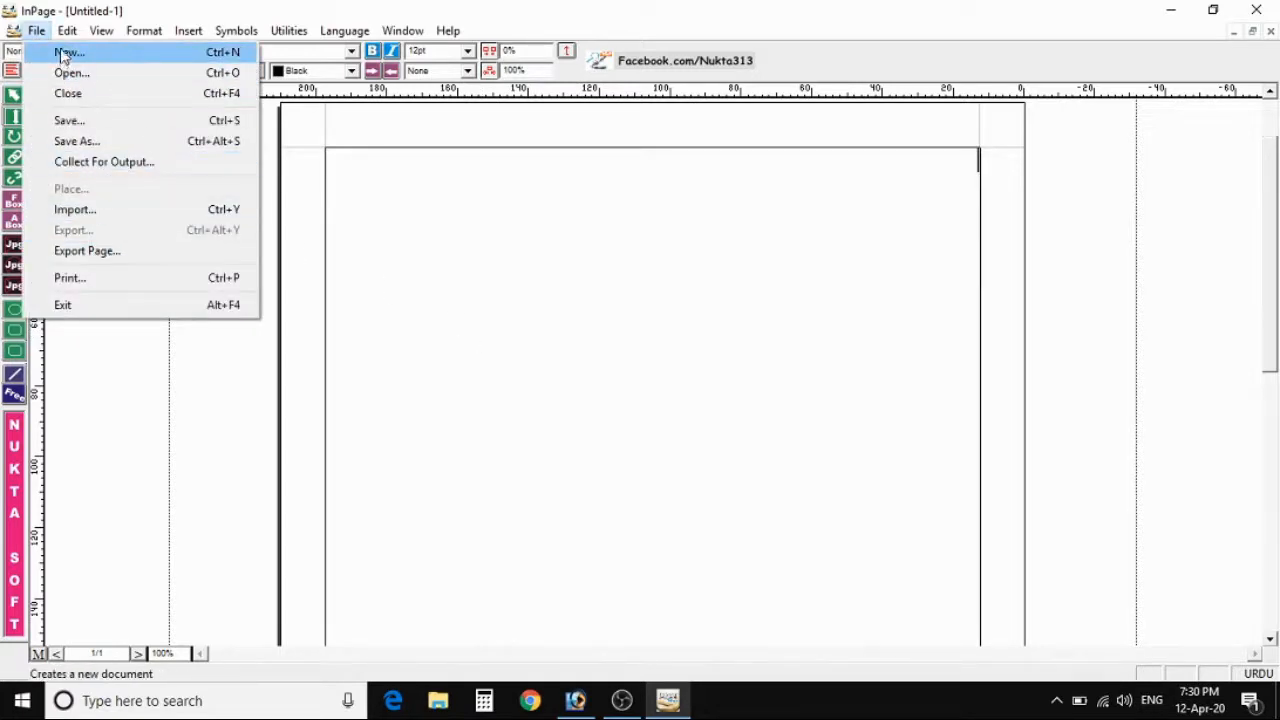
{"action": "mouse_move", "coordinate": [67, 30]}
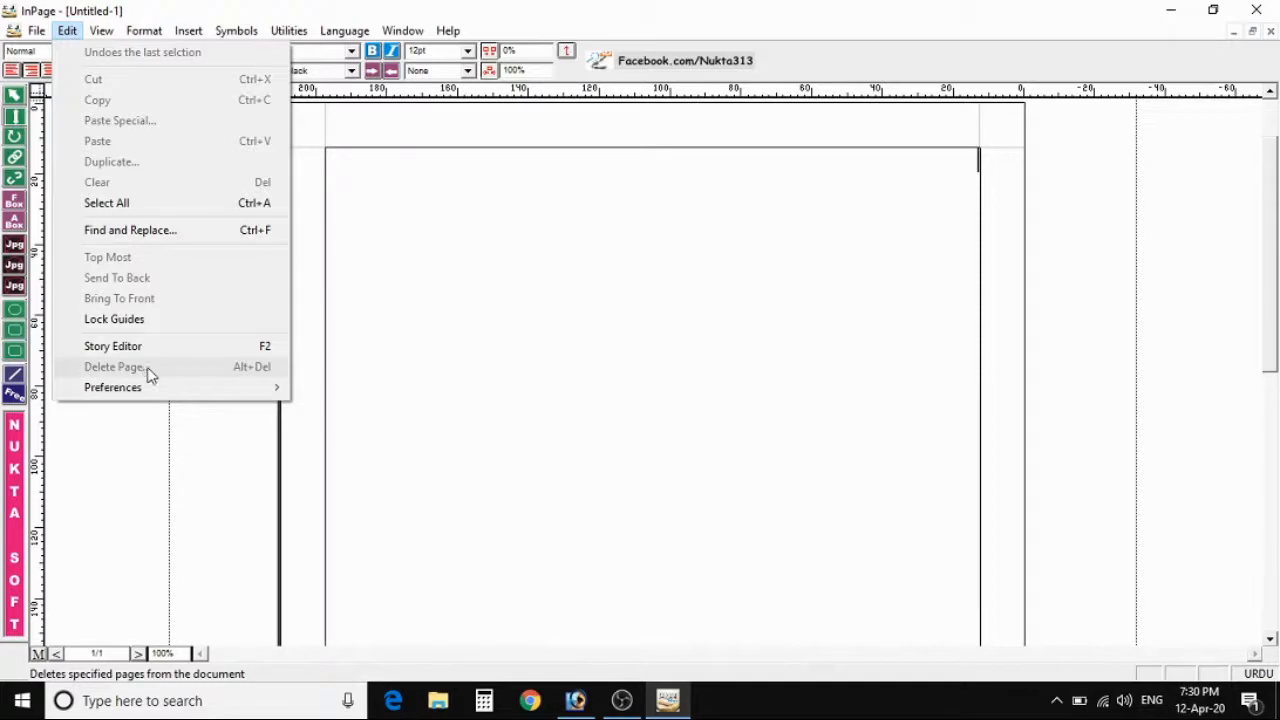
{"action": "mouse_move", "coordinate": [149, 390]}
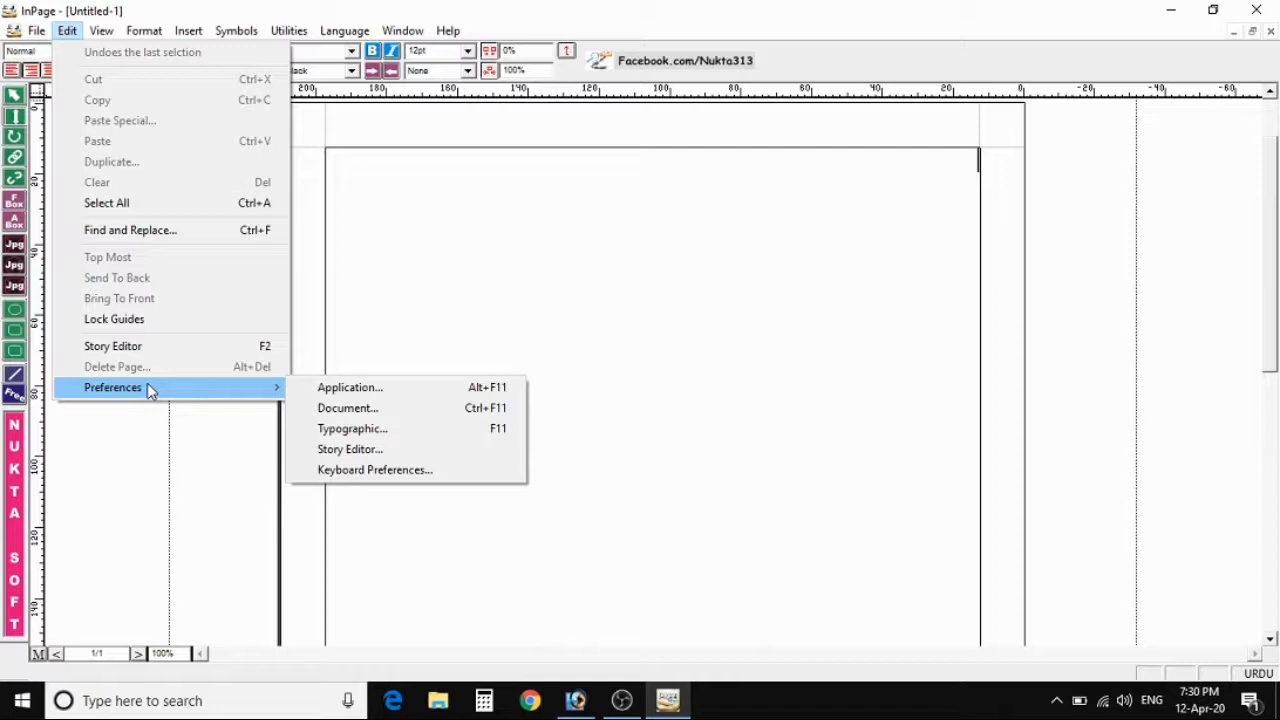
{"action": "left_click", "coordinate": [454, 214]}
{"action": "left_click", "coordinate": [67, 31]}
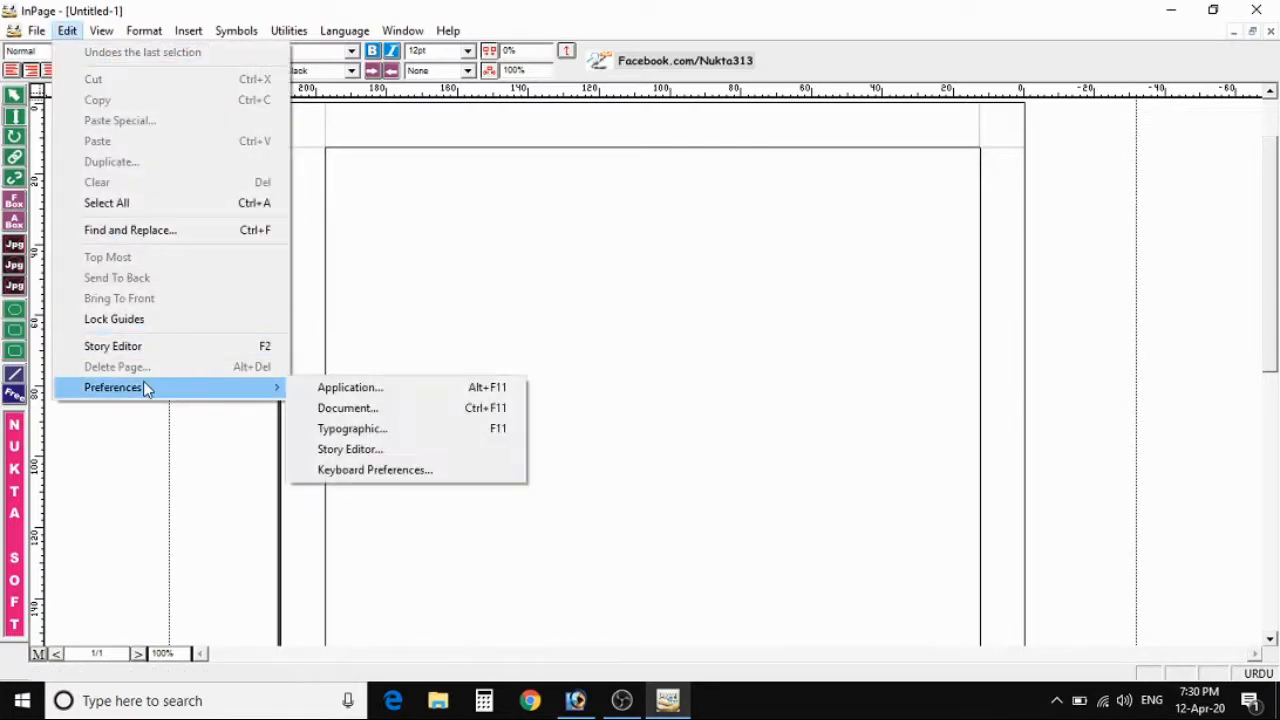
{"action": "left_click", "coordinate": [398, 476]}
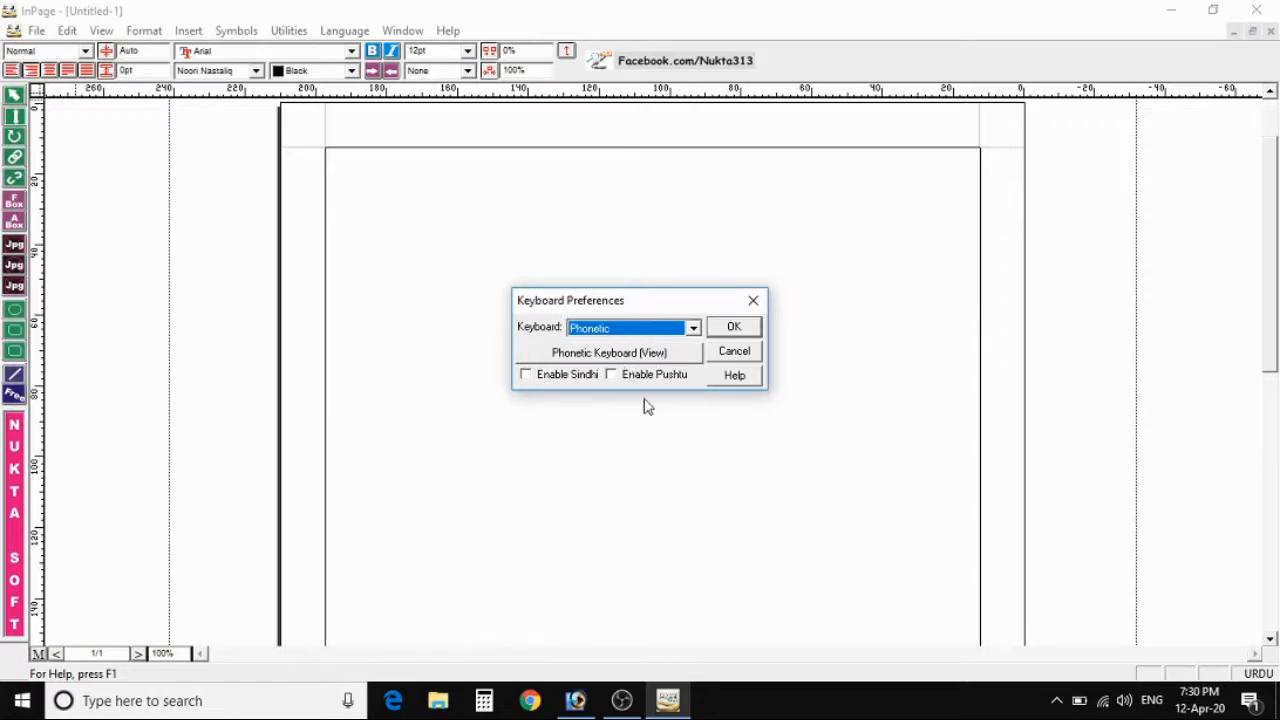
{"action": "left_click", "coordinate": [734, 327]}
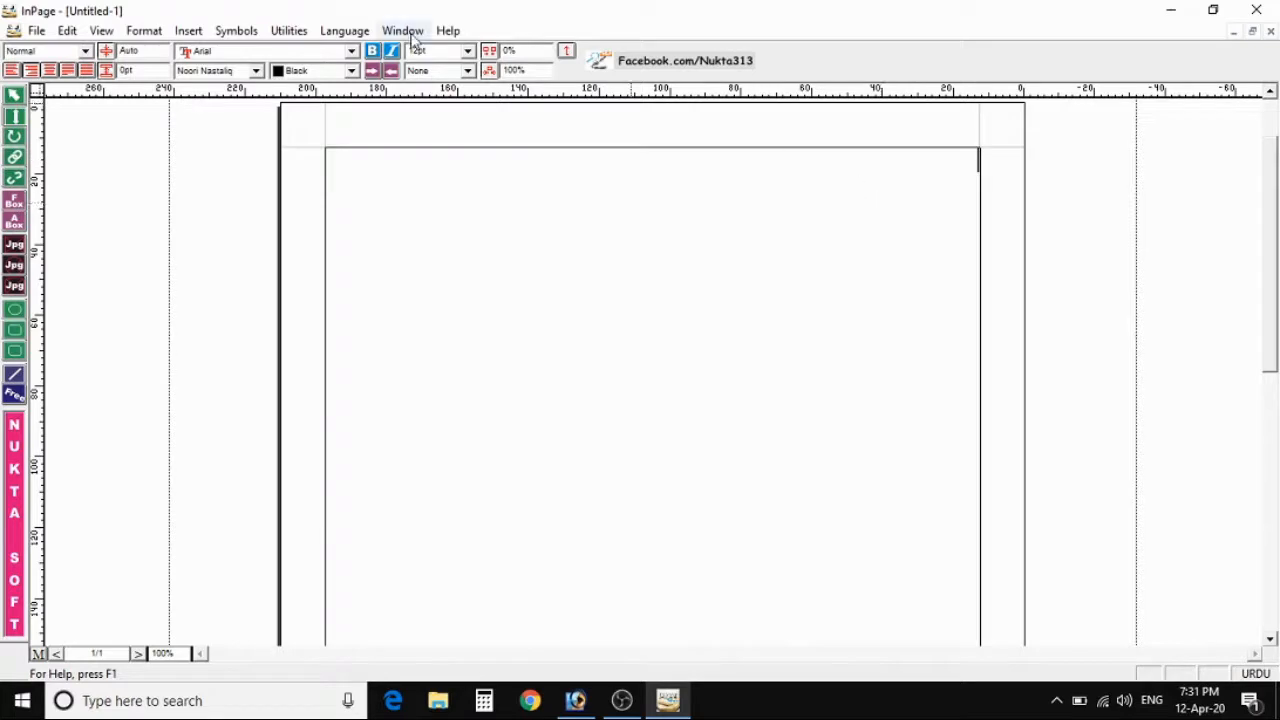
Set the font size to 100 pt for the text on the empty page
{"action": "left_click", "coordinate": [458, 52]}
{"action": "type", "text": "100"}
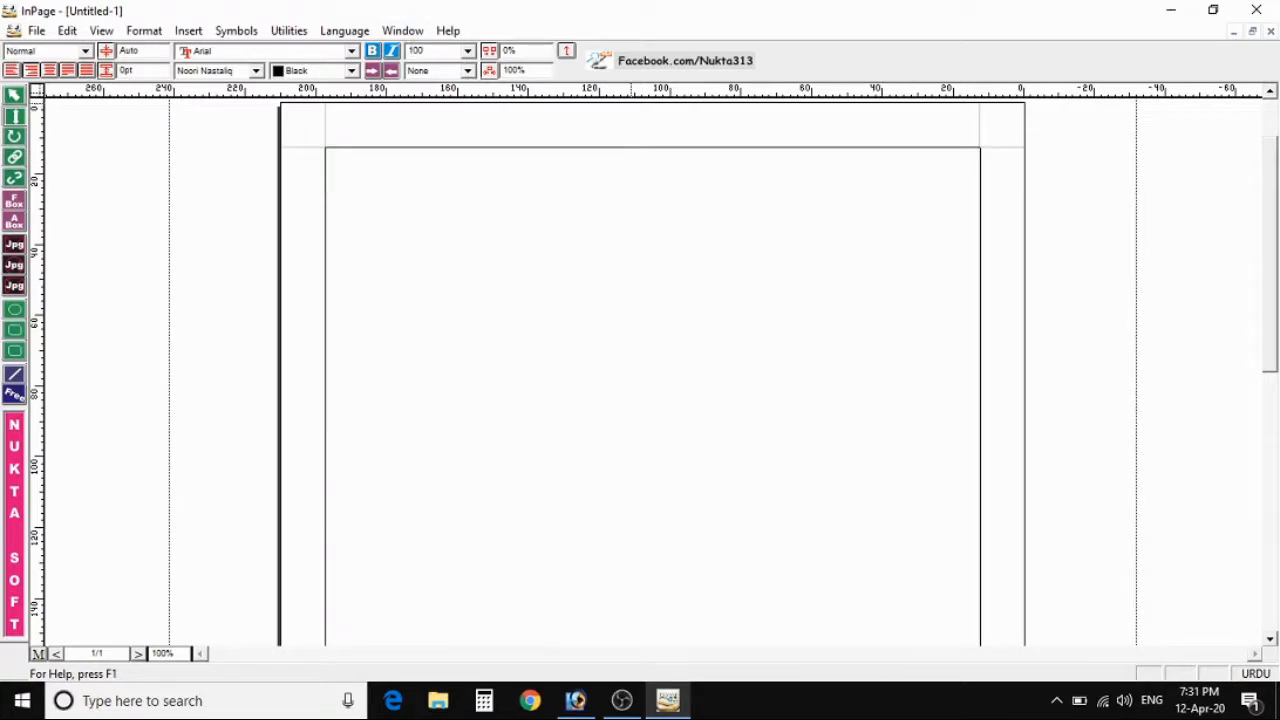
{"action": "key", "text": "Return"}
{"action": "type", "text": "ا"}
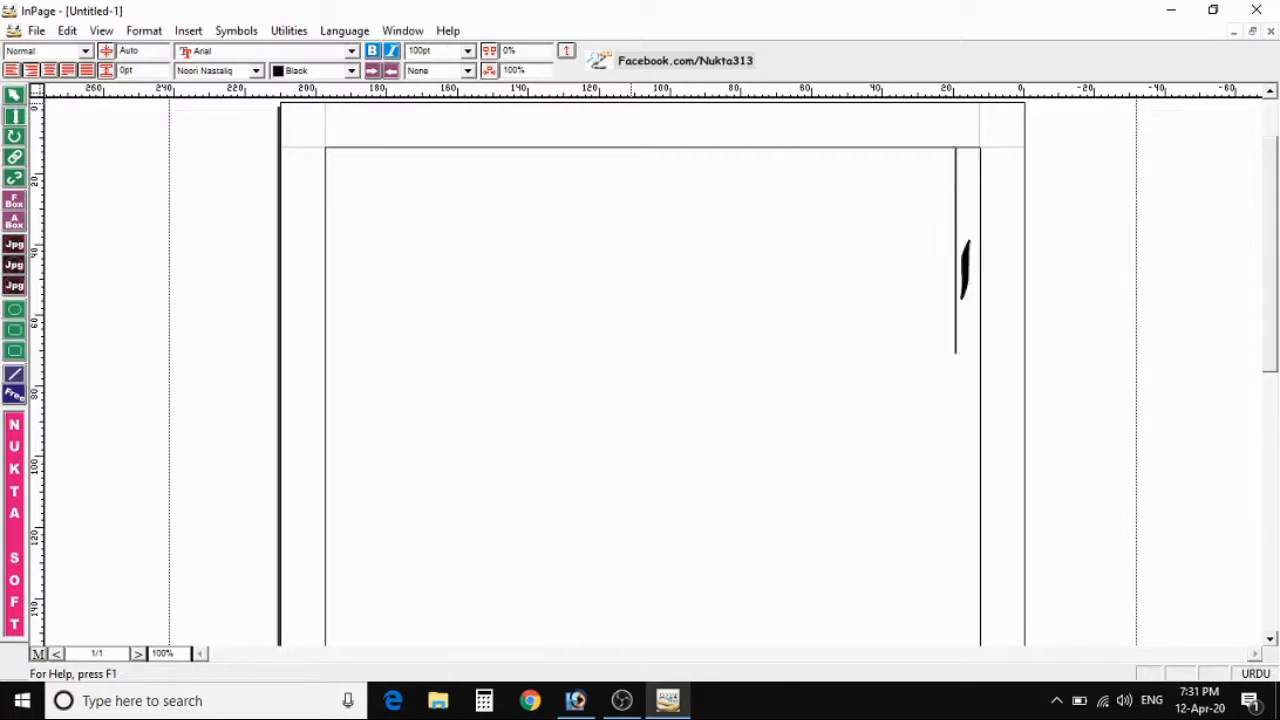
{"action": "type", "text": "ب"}
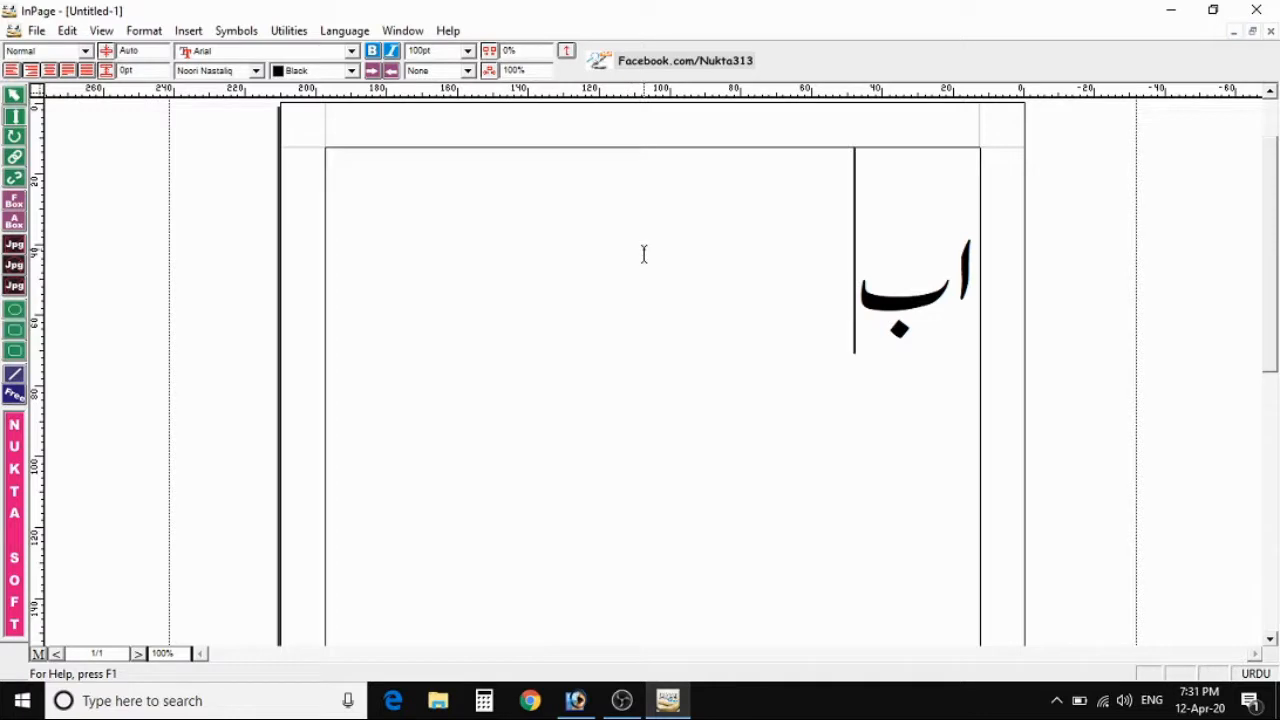
{"action": "key", "text": "BackSpace"}
{"action": "key", "text": "BackSpace"}
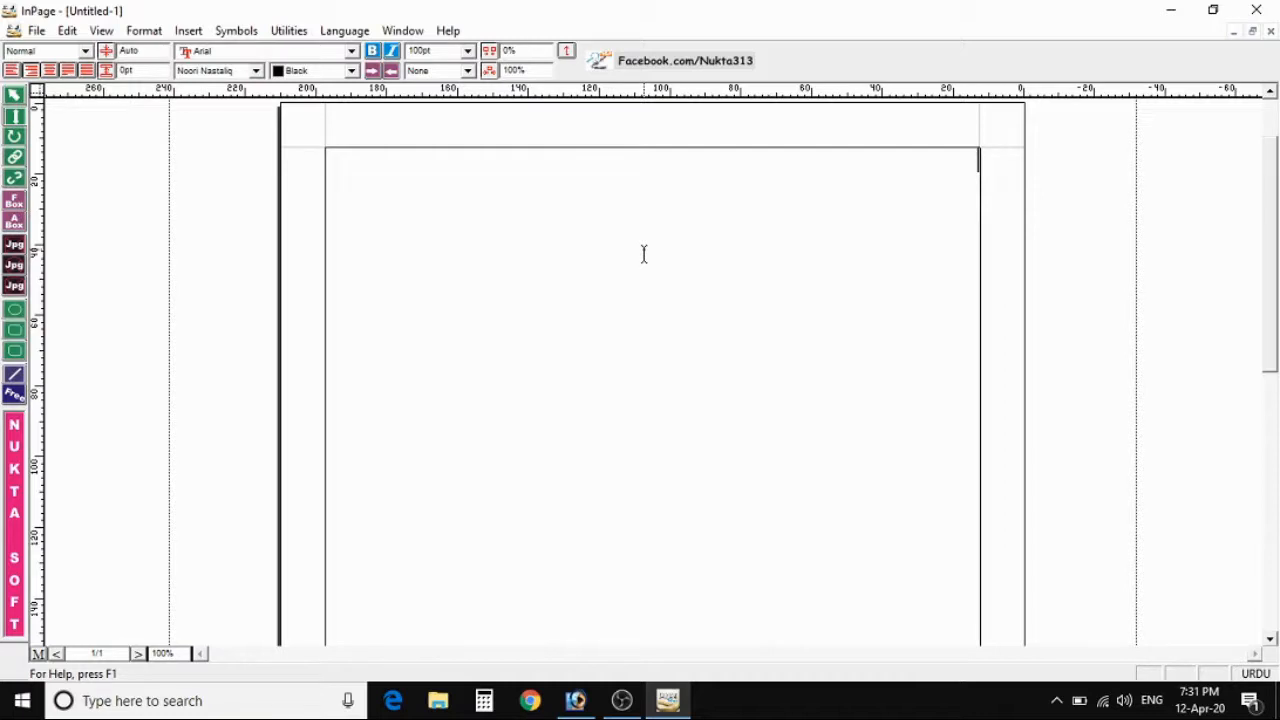
Enter the Urdu word سفرنامہ in the page's text box
{"action": "type", "text": "سف"}
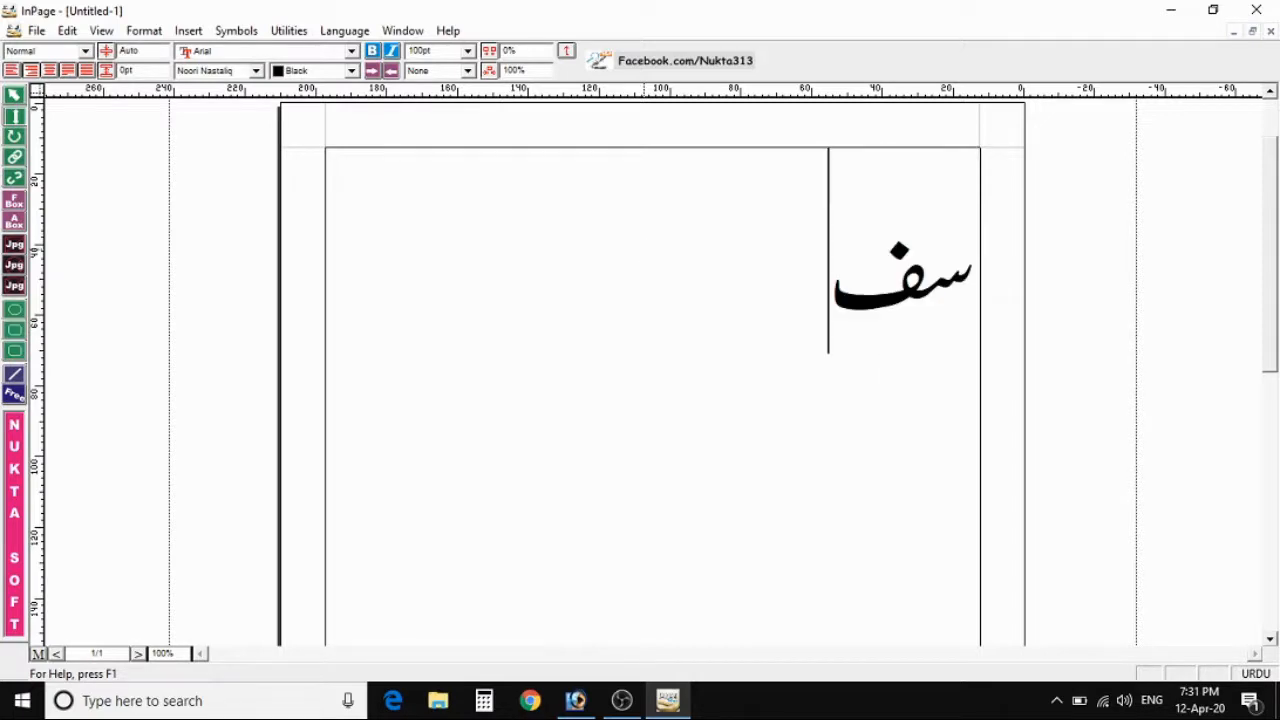
{"action": "type", "text": "رن"}
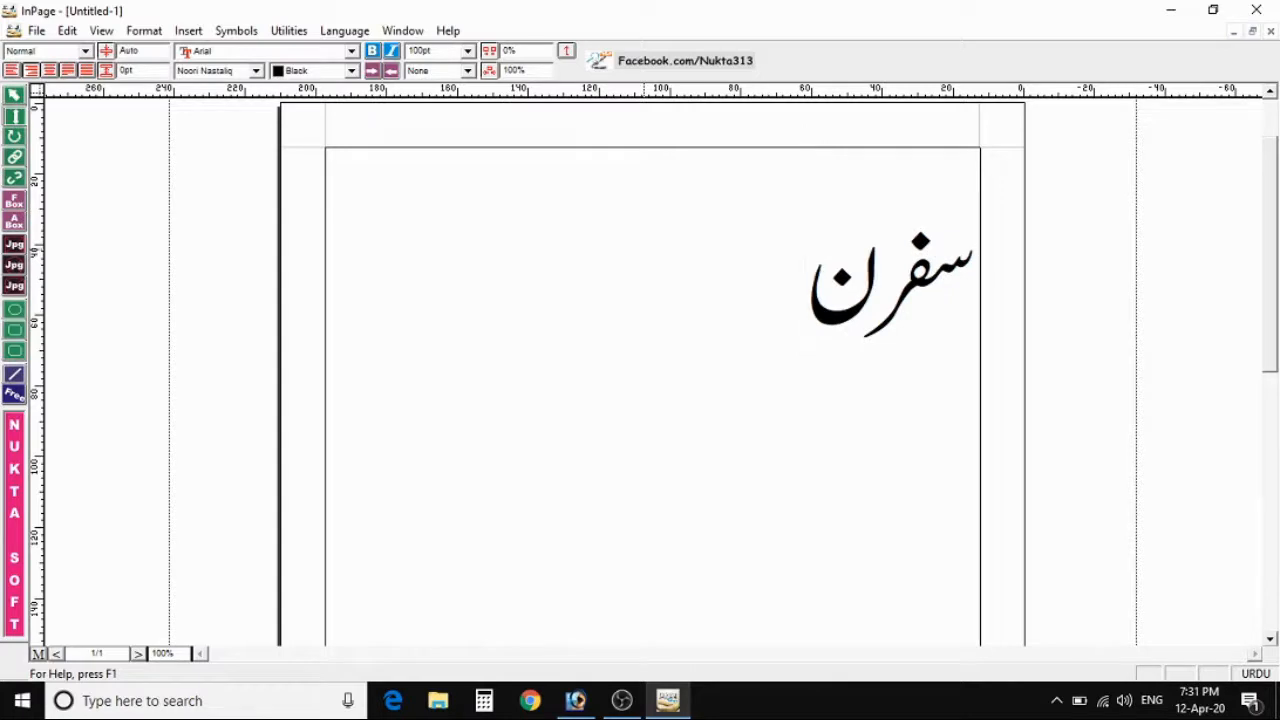
{"action": "type", "text": "امہ"}
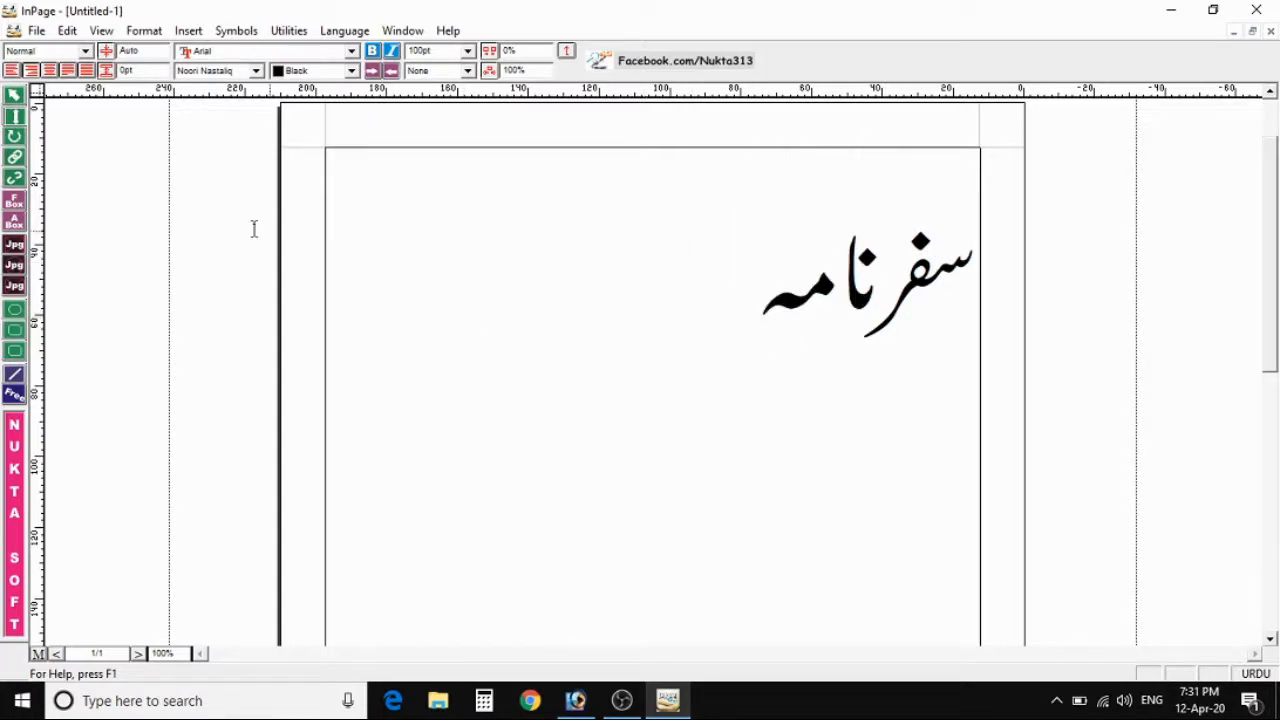
Start exporting page 1 as a picture to the Desktop and set the file type to Encapsulated PostScript Files
{"action": "left_click", "coordinate": [37, 31]}
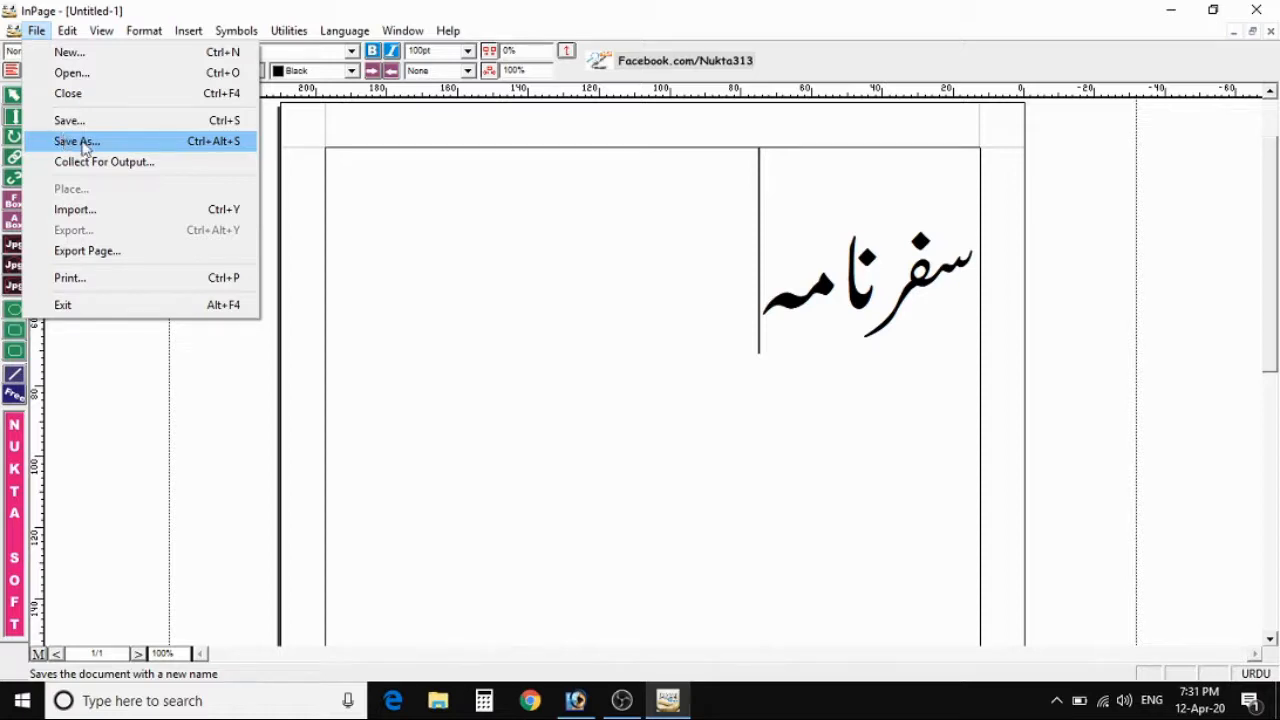
{"action": "left_click", "coordinate": [119, 253]}
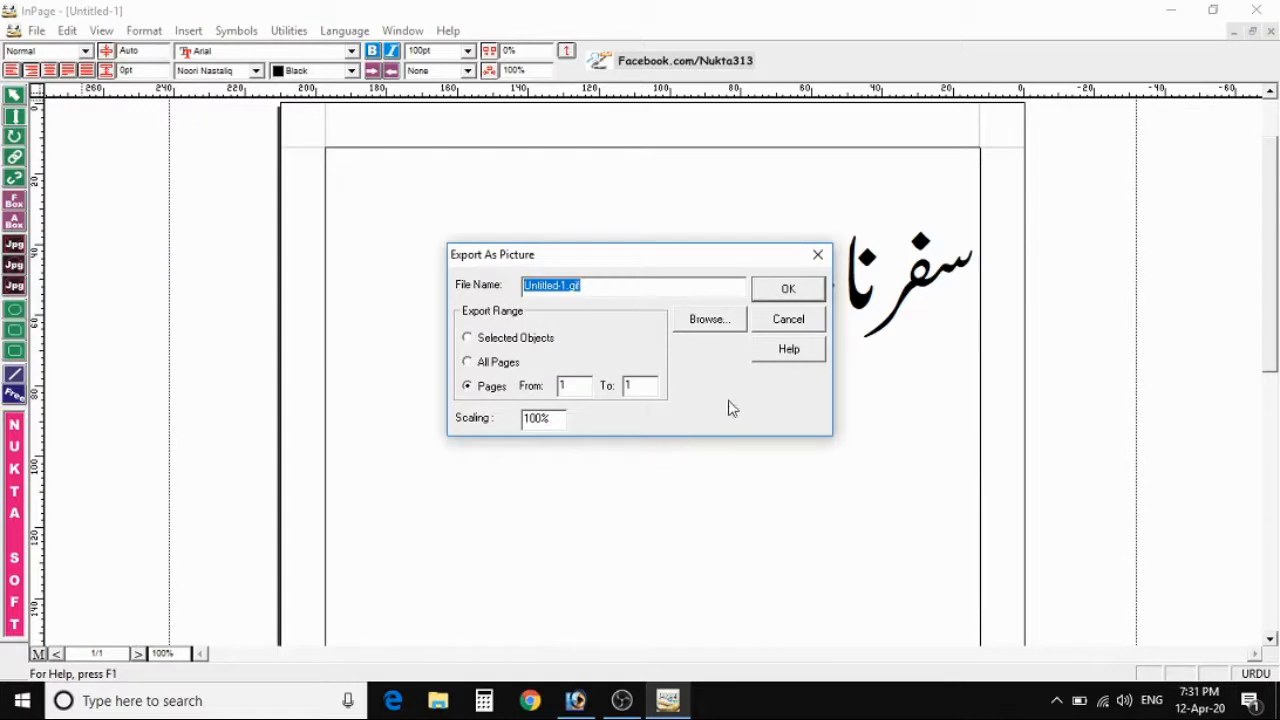
{"action": "left_click", "coordinate": [717, 325]}
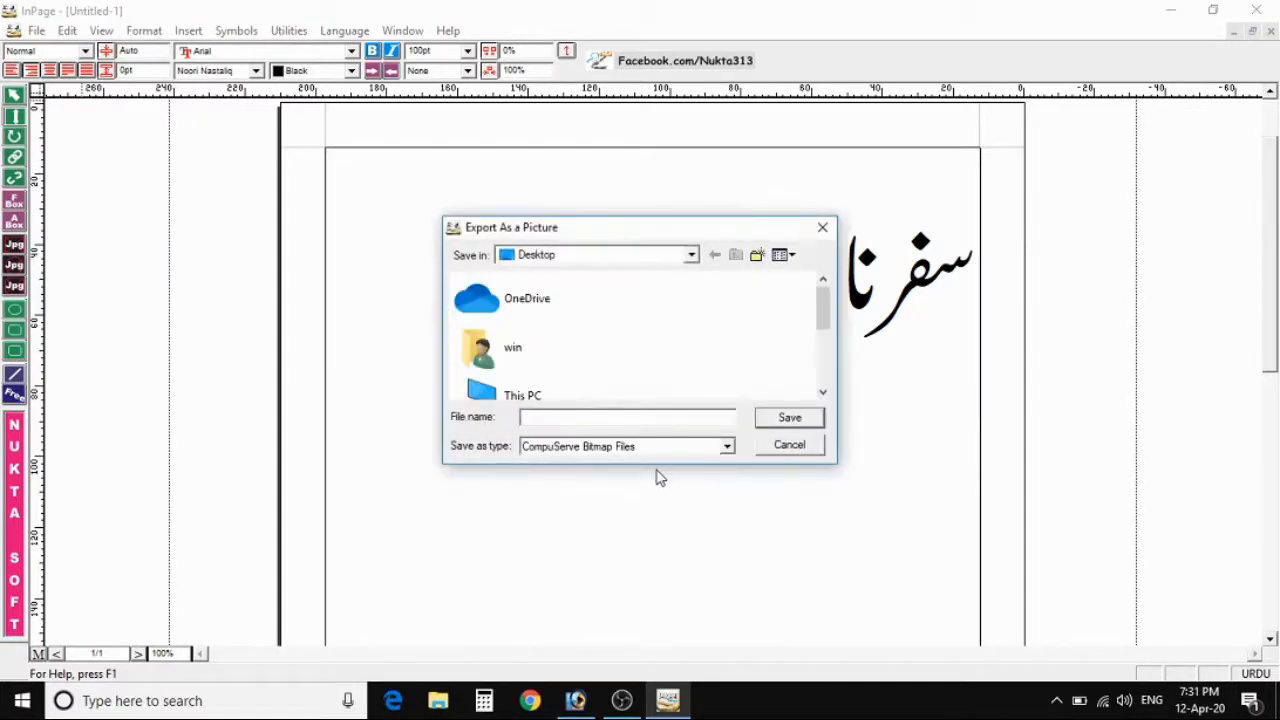
{"action": "left_click", "coordinate": [729, 446]}
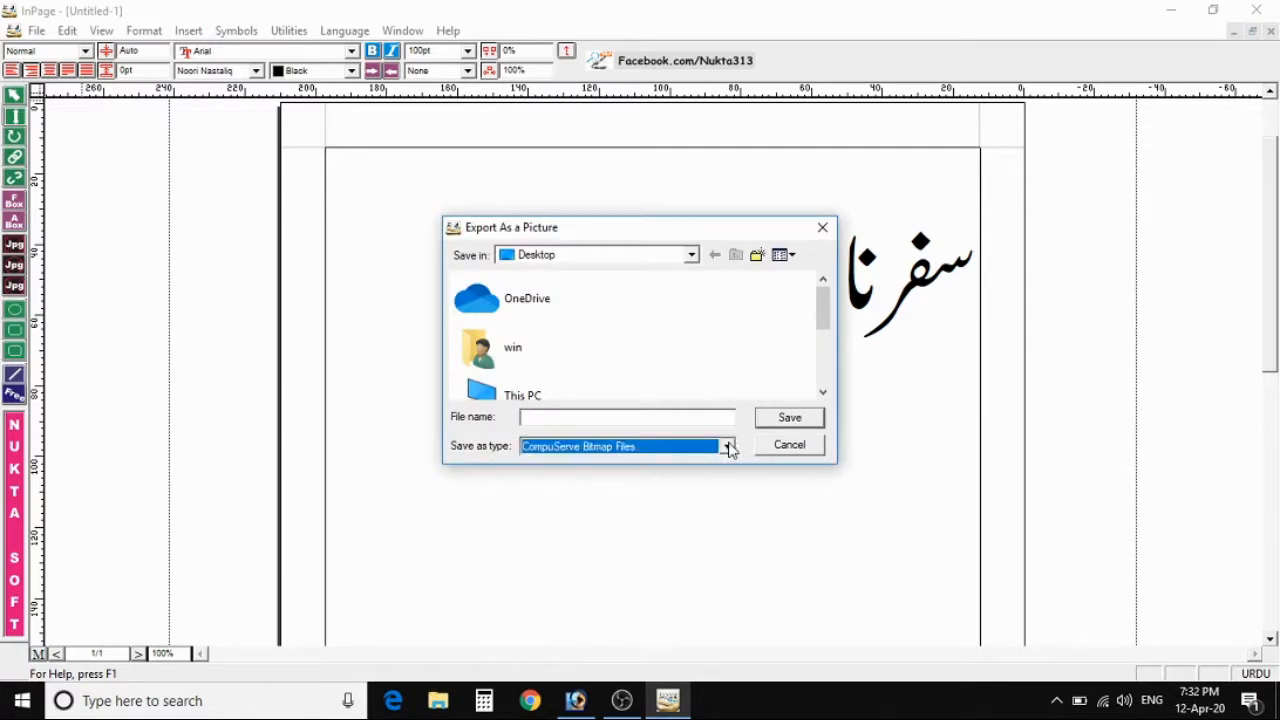
{"action": "left_click", "coordinate": [728, 446]}
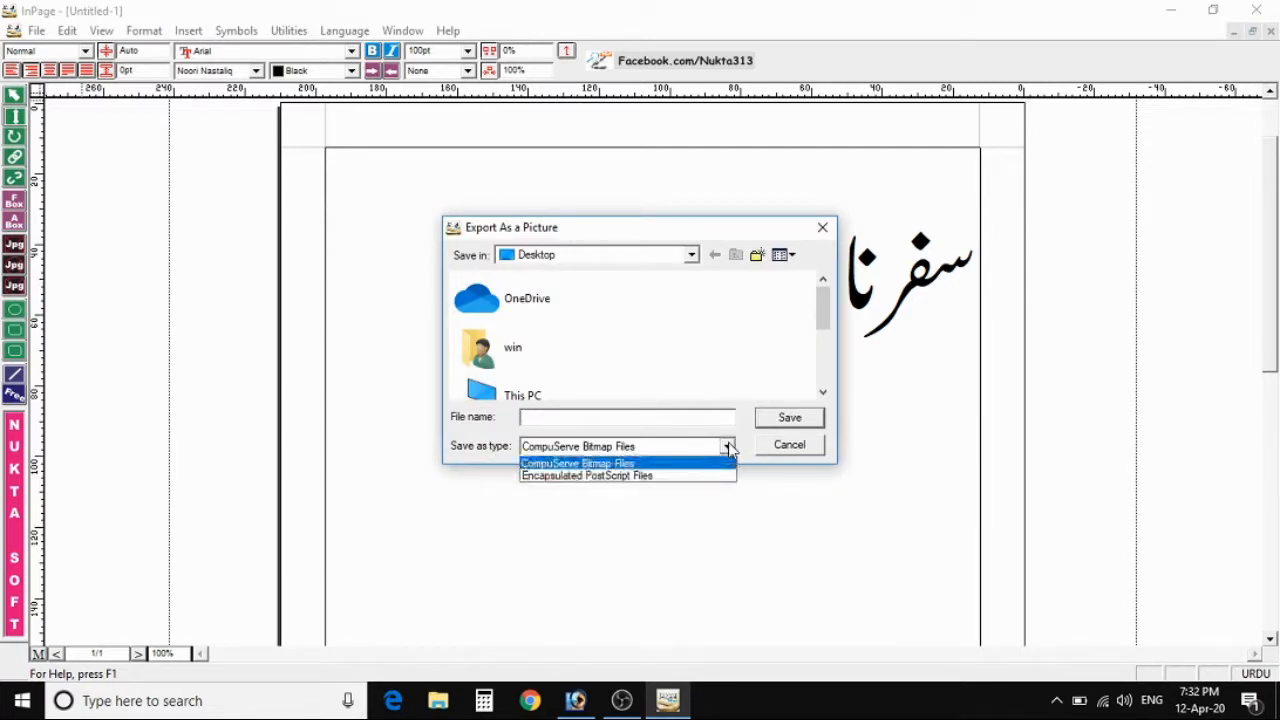
{"action": "left_click", "coordinate": [584, 478]}
Name the export file "Safar namah", save it on the Desktop and complete the page export at 100% scaling
{"action": "left_click", "coordinate": [570, 419]}
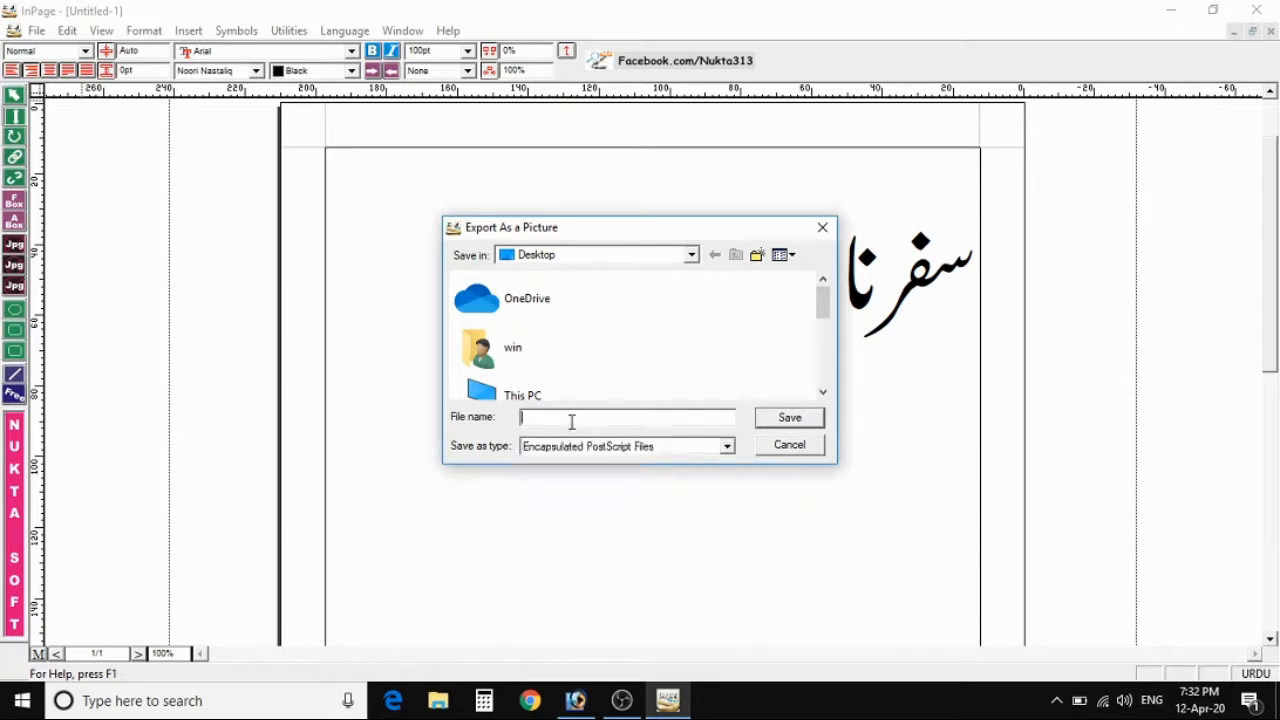
{"action": "type", "text": "Safr"}
{"action": "type", "text": "r na"}
{"action": "type", "text": "am"}
{"action": "key", "text": "BackSpace"}
{"action": "key", "text": "BackSpace"}
{"action": "key", "text": "BackSpace"}
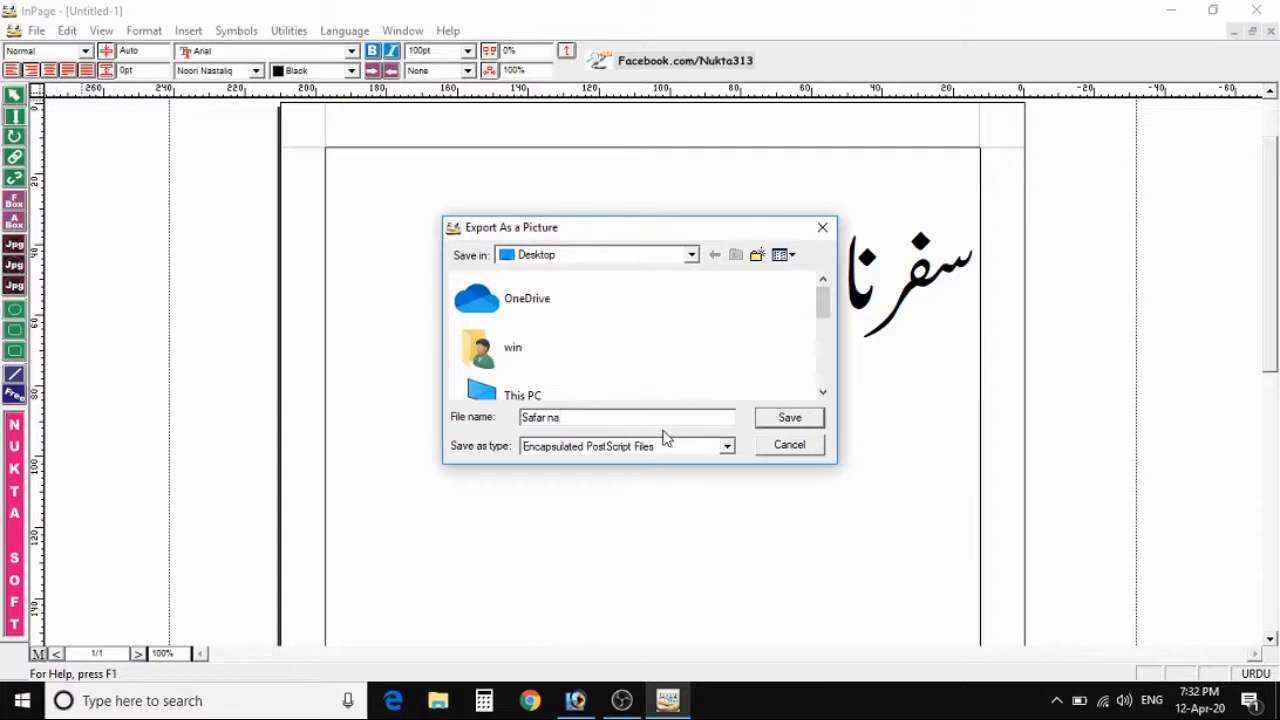
{"action": "type", "text": "amah"}
{"action": "left_click", "coordinate": [789, 418]}
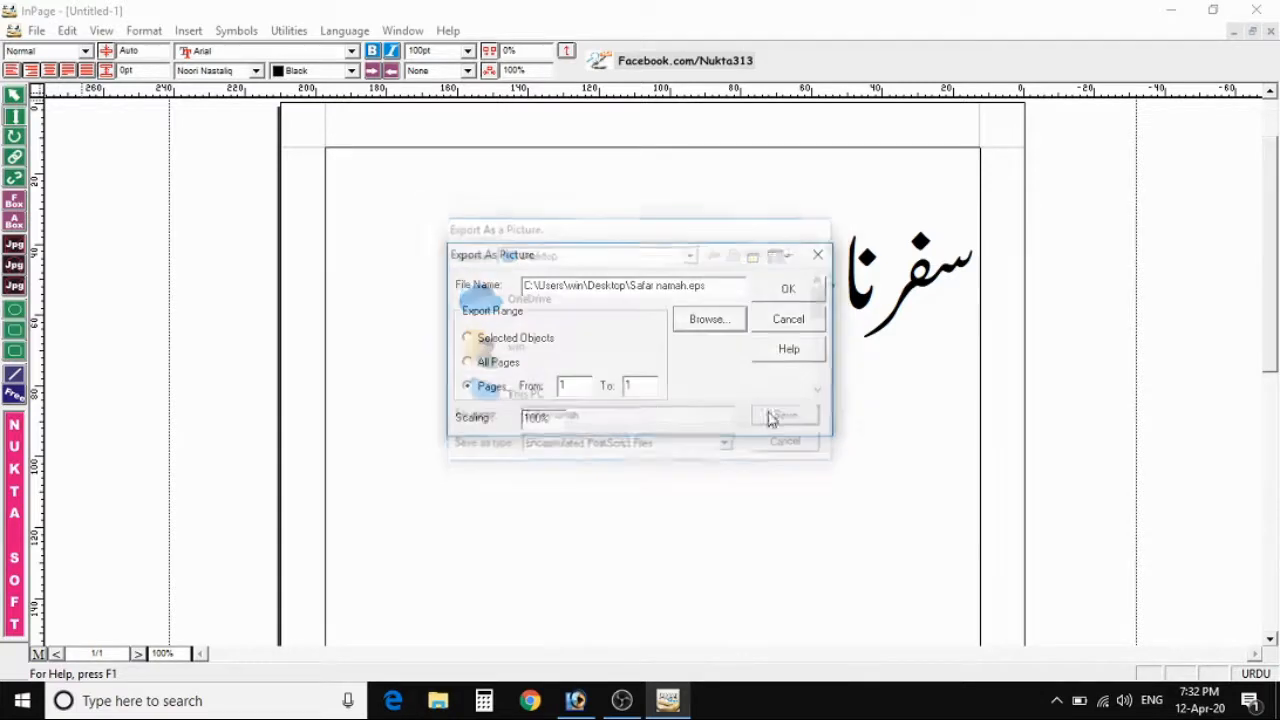
{"action": "left_click", "coordinate": [789, 289]}
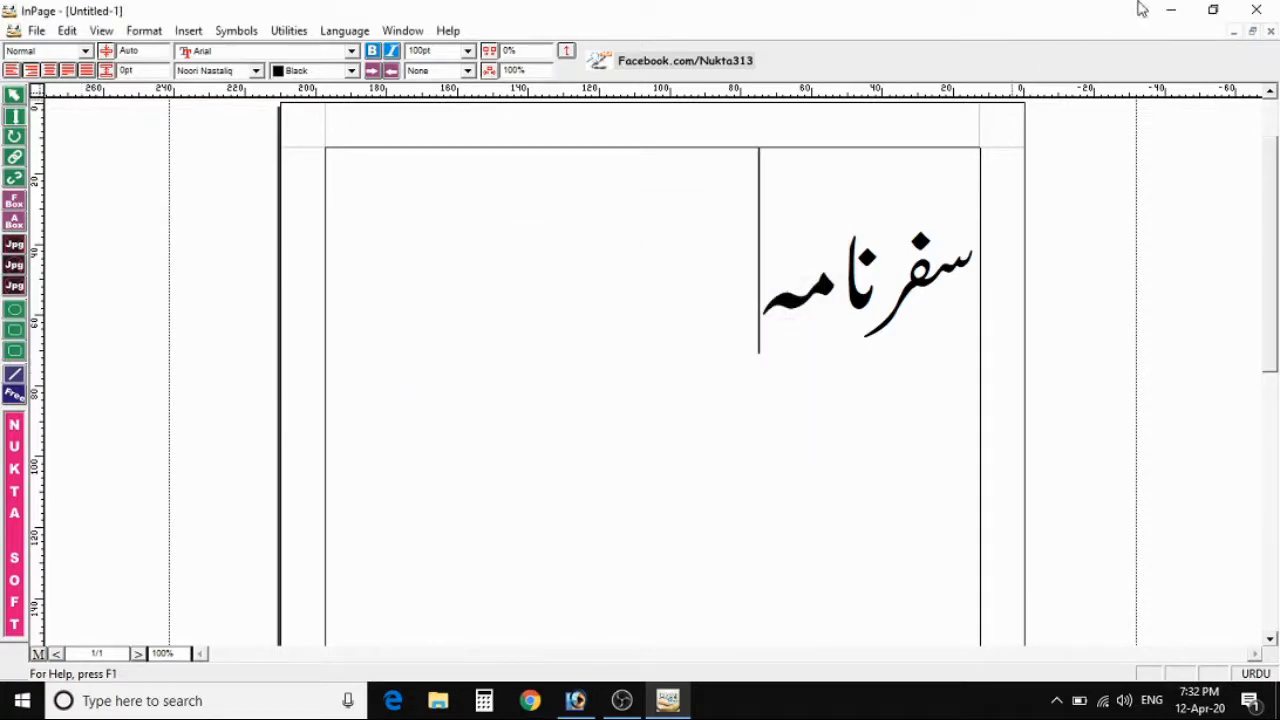
Minimize InPage, switch to Adobe Photoshop and open the image landscape-5009868_1920 from the Desktop
{"action": "left_click", "coordinate": [1168, 10]}
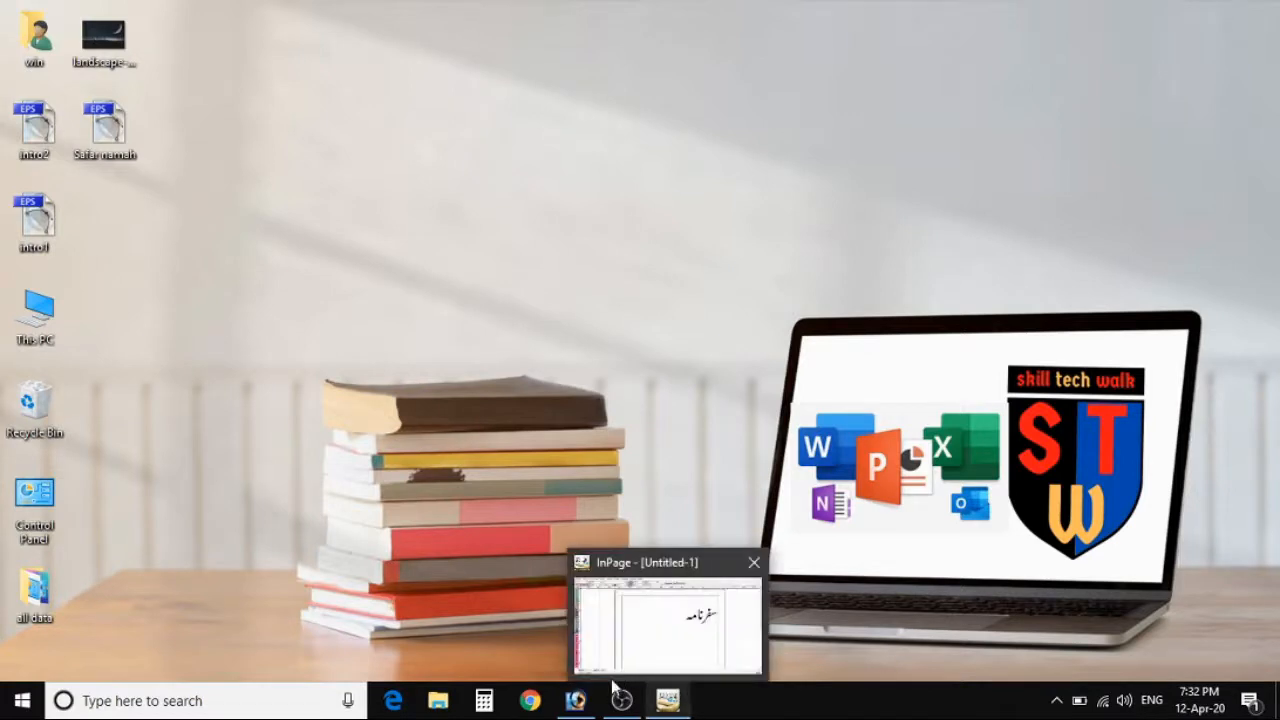
{"action": "left_click", "coordinate": [580, 701]}
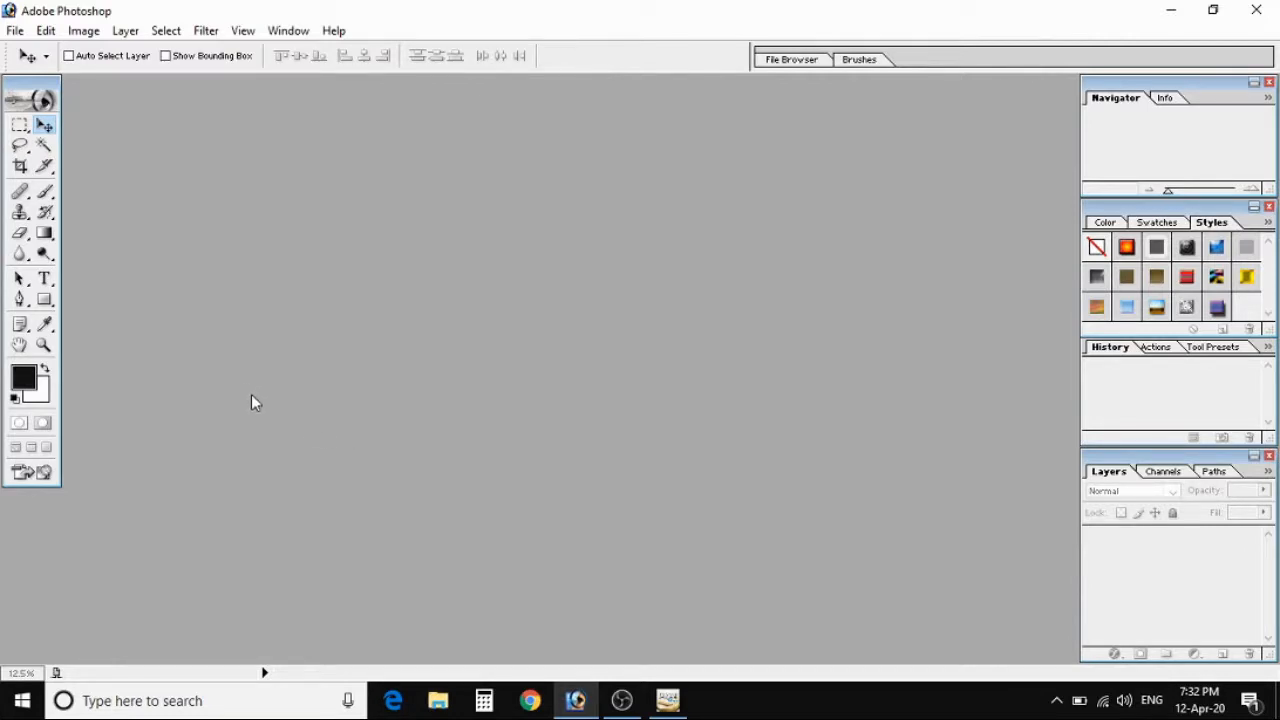
{"action": "left_click", "coordinate": [15, 31]}
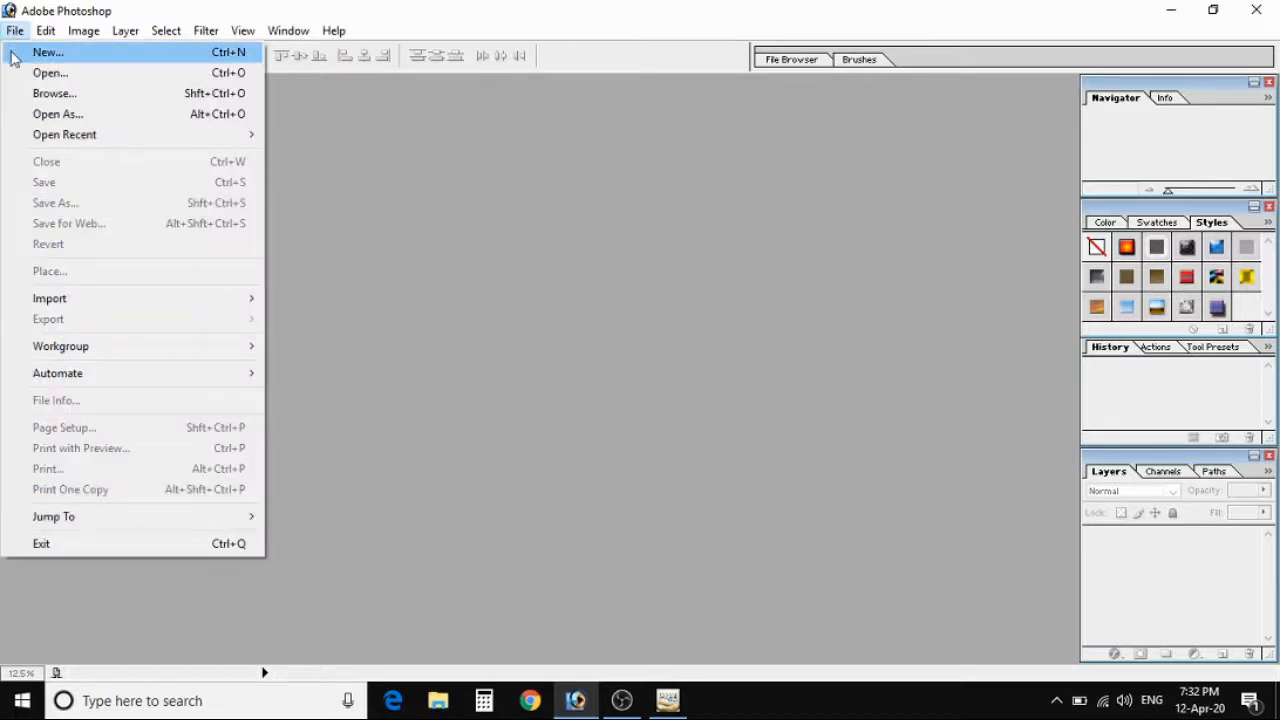
{"action": "left_click", "coordinate": [17, 74]}
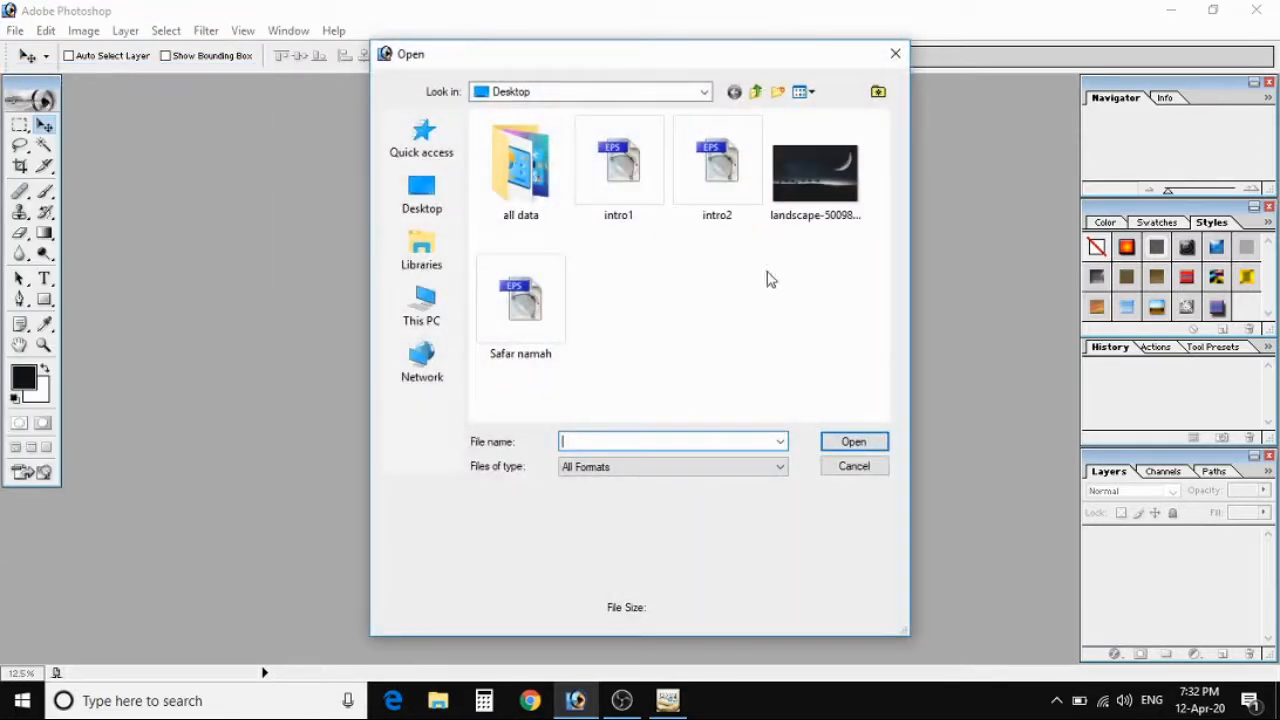
{"action": "left_click", "coordinate": [814, 195]}
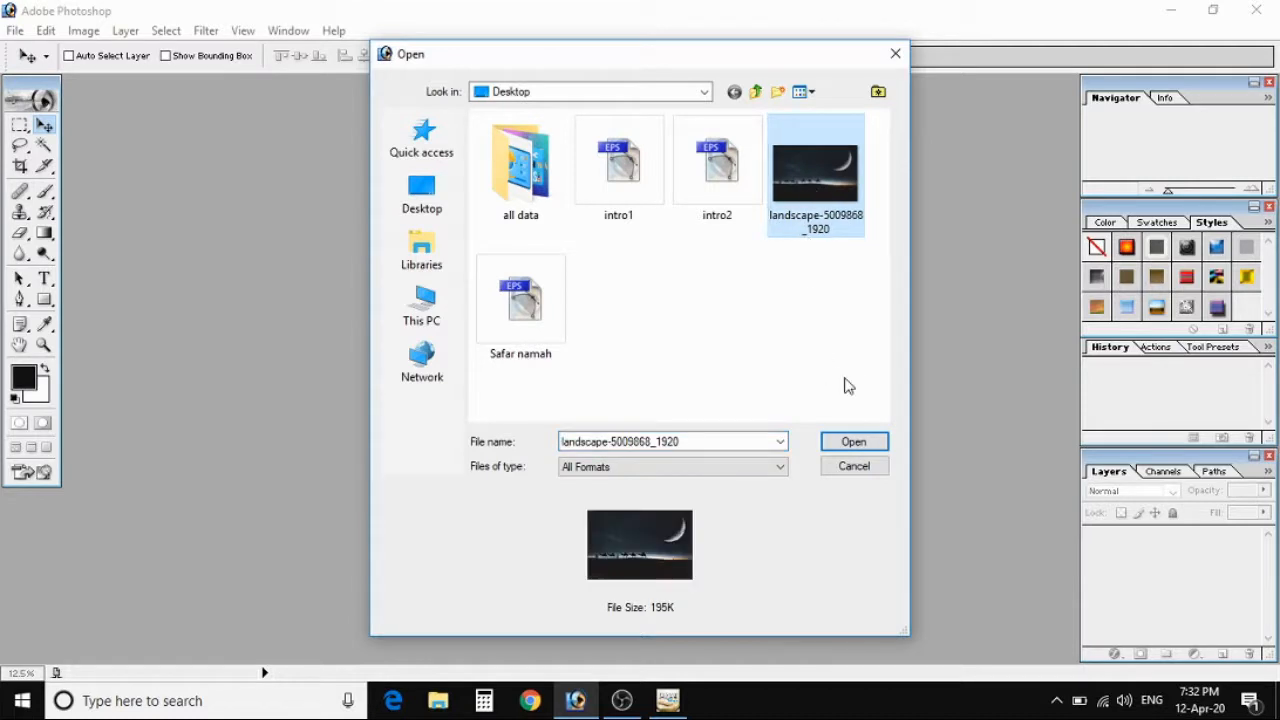
{"action": "left_click", "coordinate": [855, 445]}
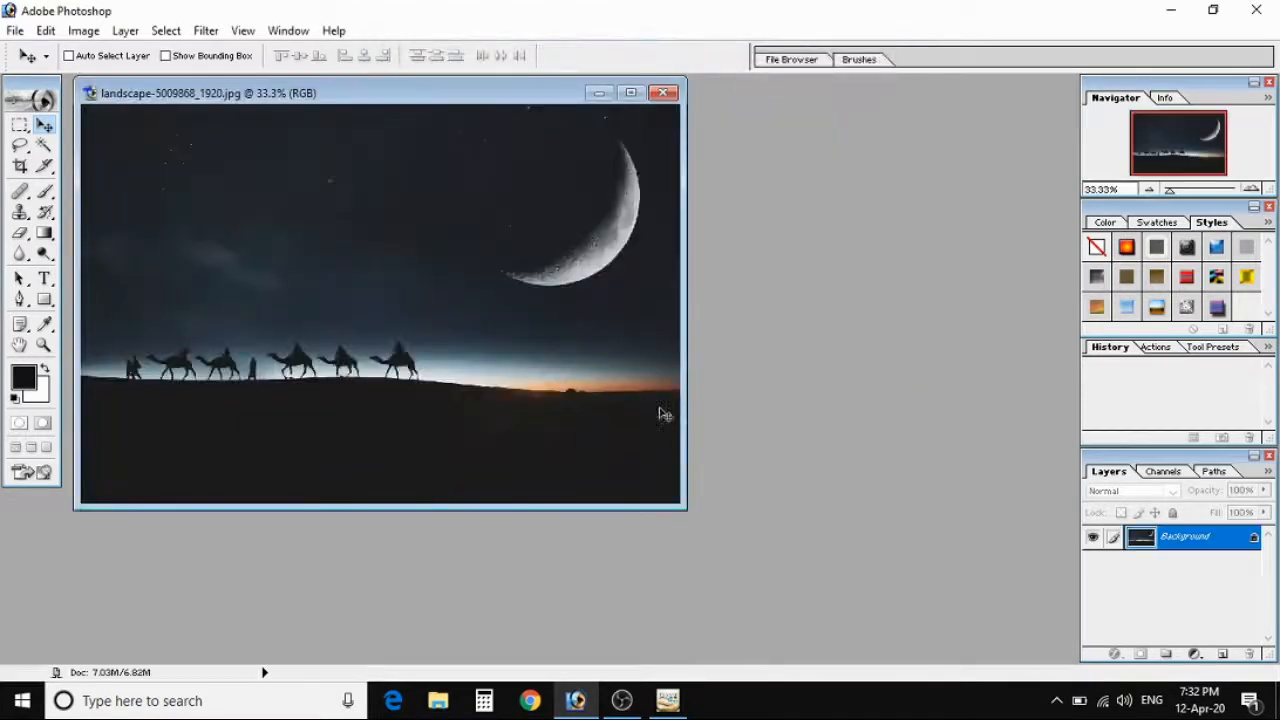
Reposition the landscape image's window in the workspace so that free space remains beside it
{"action": "left_click_drag", "start_coordinate": [355, 100], "coordinate": [635, 198]}
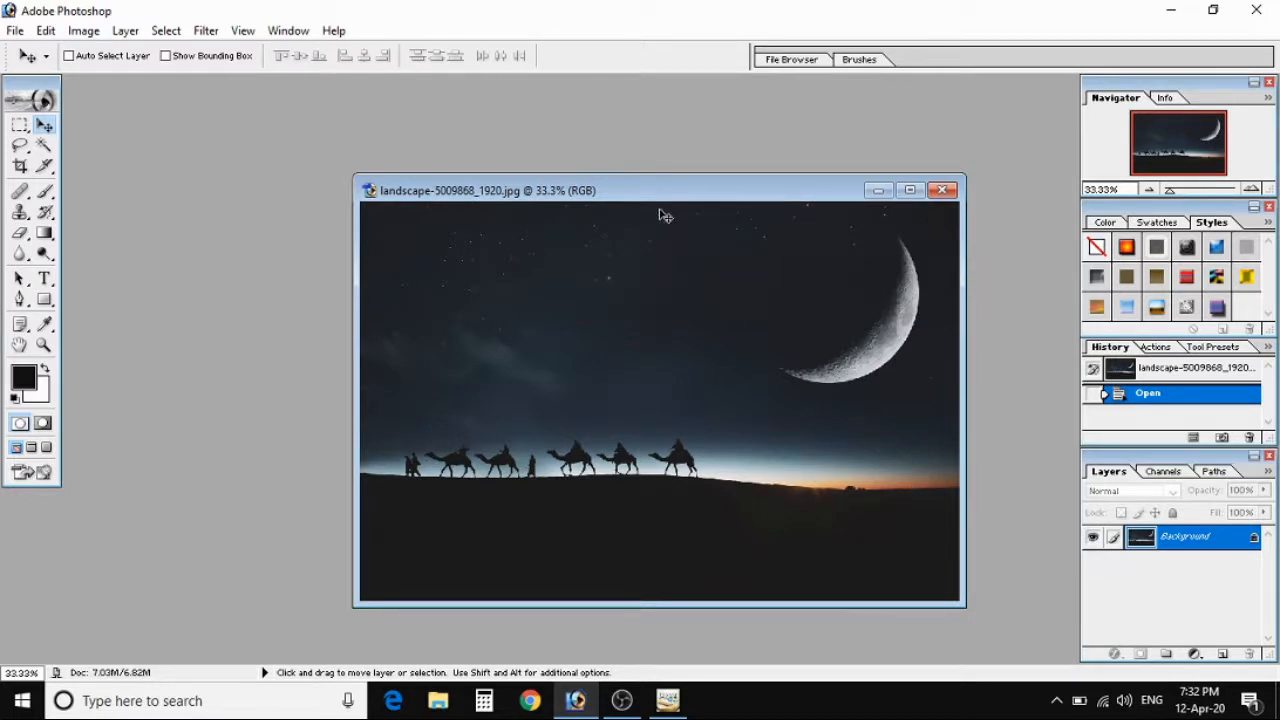
{"action": "left_click_drag", "start_coordinate": [663, 198], "coordinate": [728, 198]}
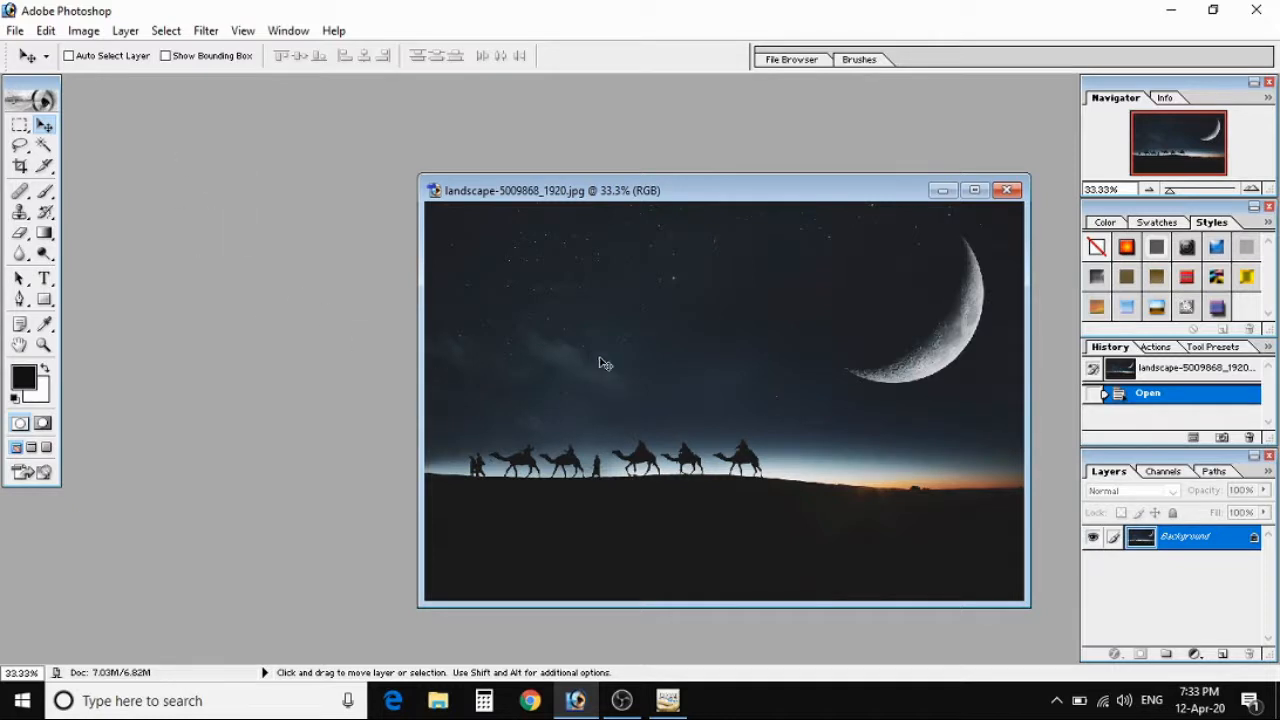
{"action": "left_click_drag", "start_coordinate": [663, 206], "coordinate": [685, 210]}
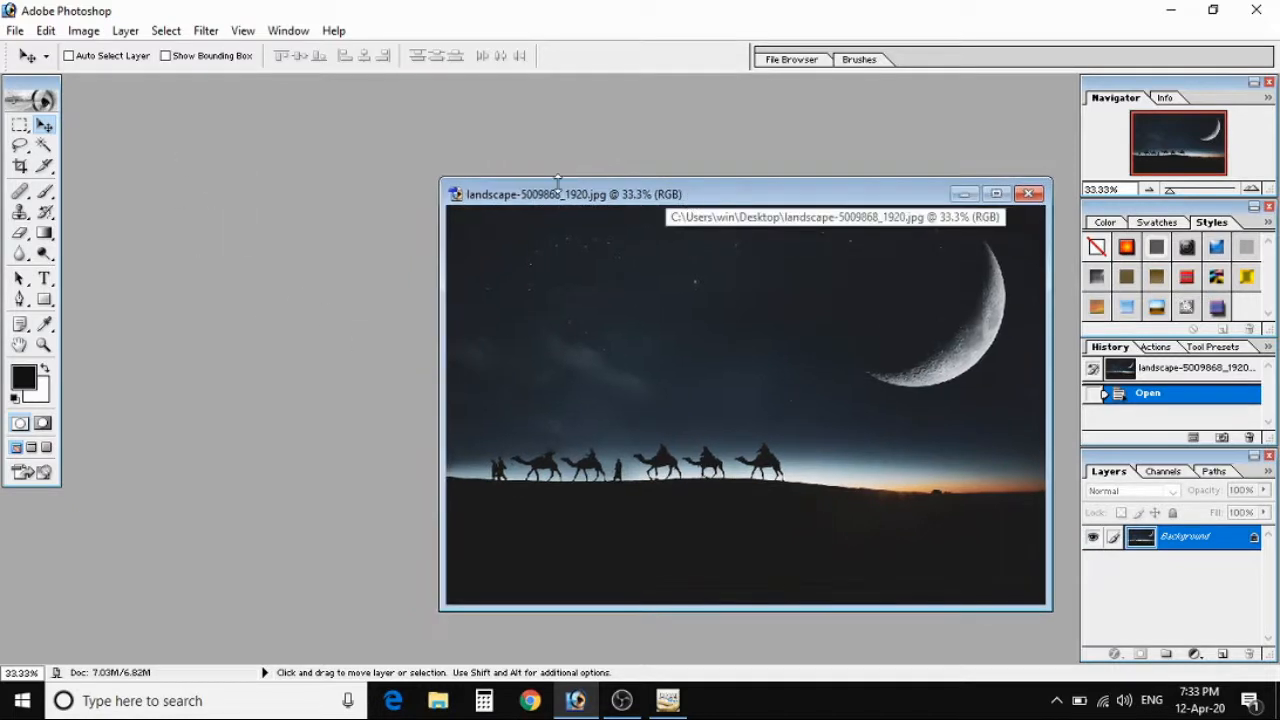
Try to open the Safar namah EPS file from the Desktop, rasterized at 300 pixels/inch in RGB Color mode
{"action": "left_click", "coordinate": [15, 31]}
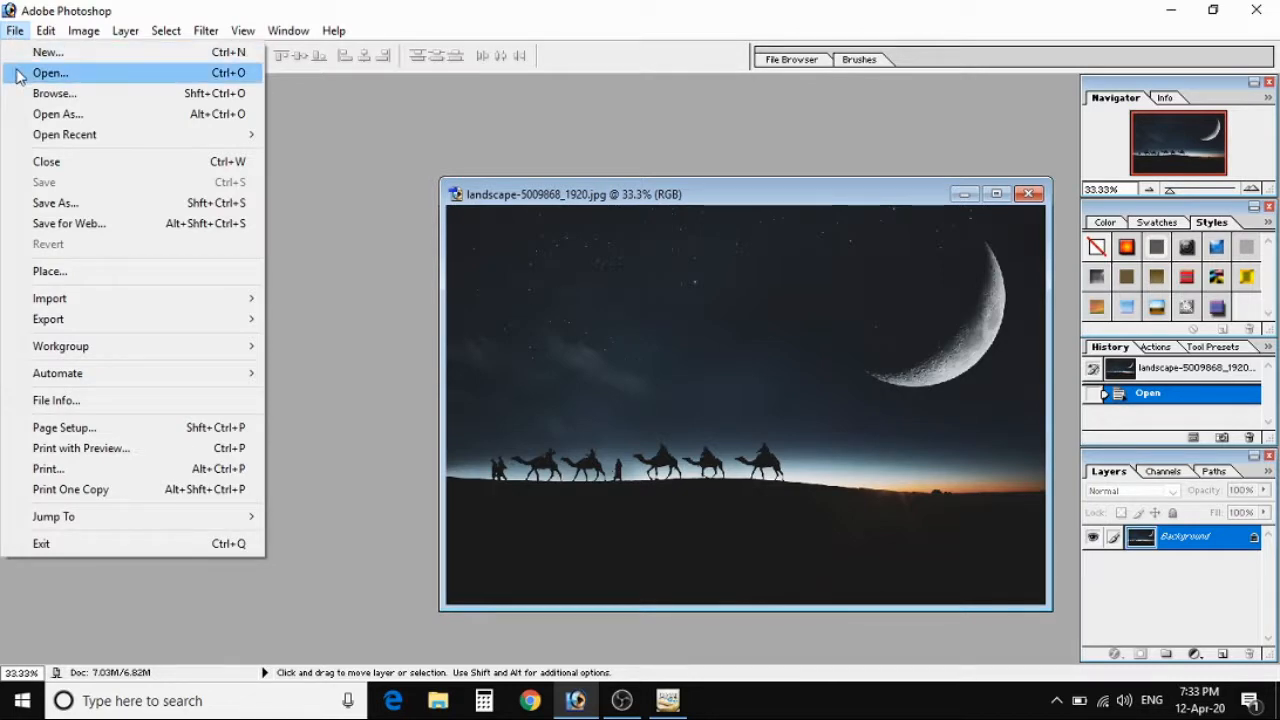
{"action": "left_click", "coordinate": [48, 73]}
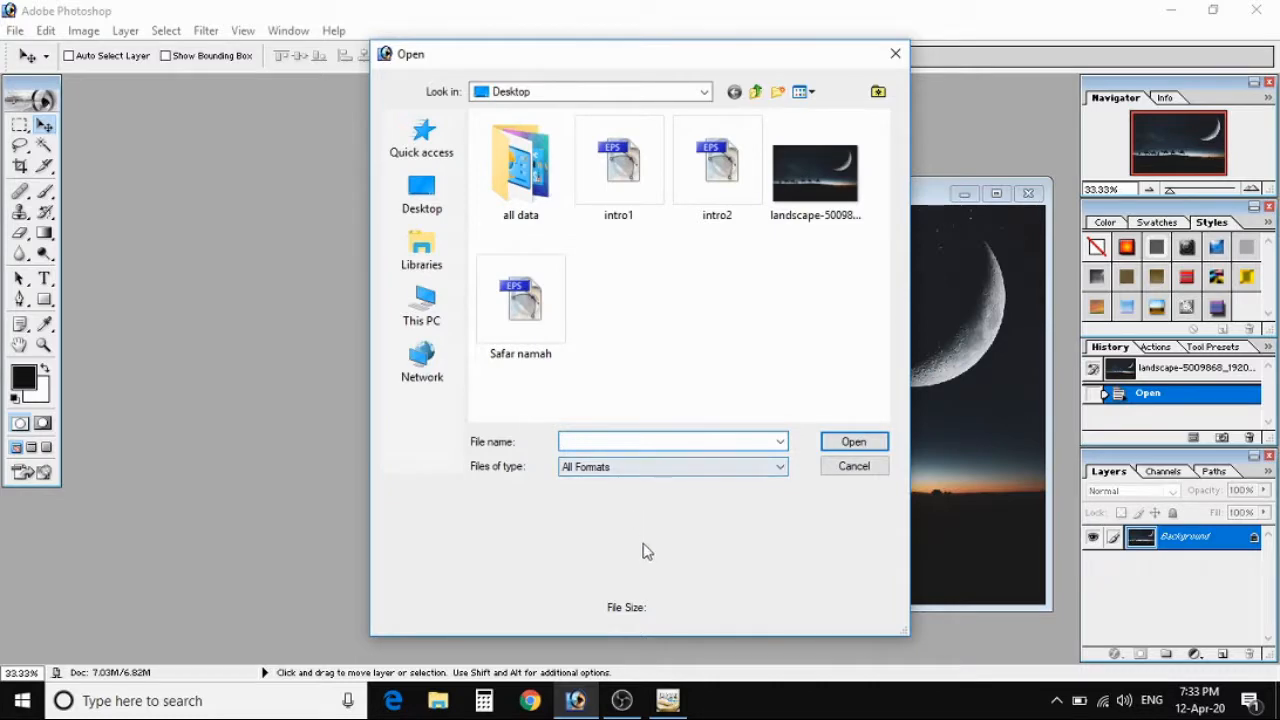
{"action": "left_click", "coordinate": [537, 308]}
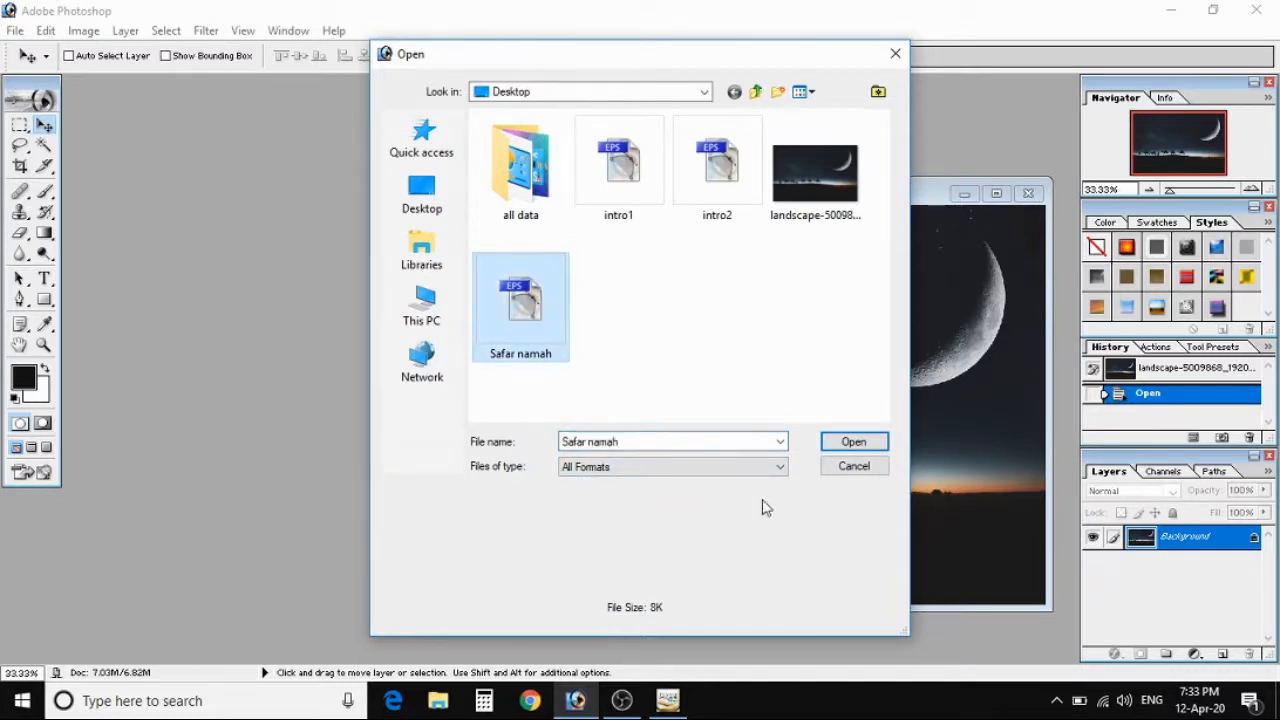
{"action": "left_click", "coordinate": [834, 449]}
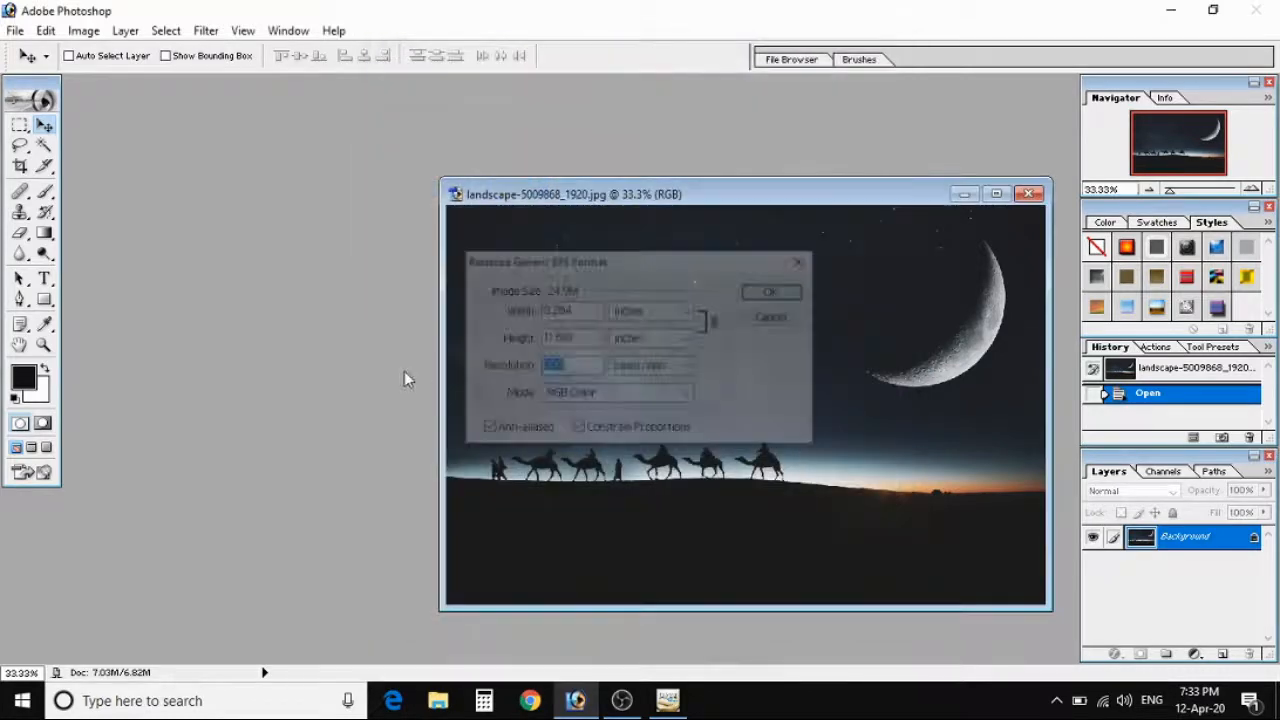
{"action": "left_click", "coordinate": [567, 366]}
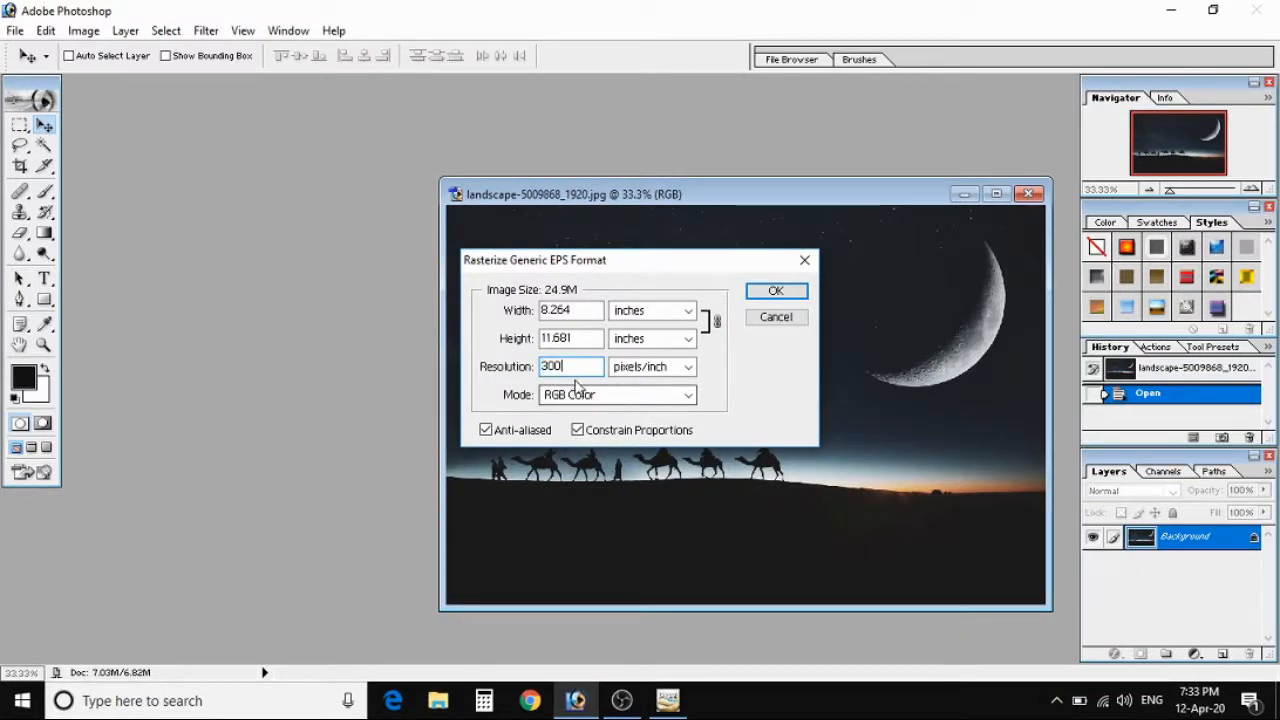
{"action": "left_click", "coordinate": [677, 398]}
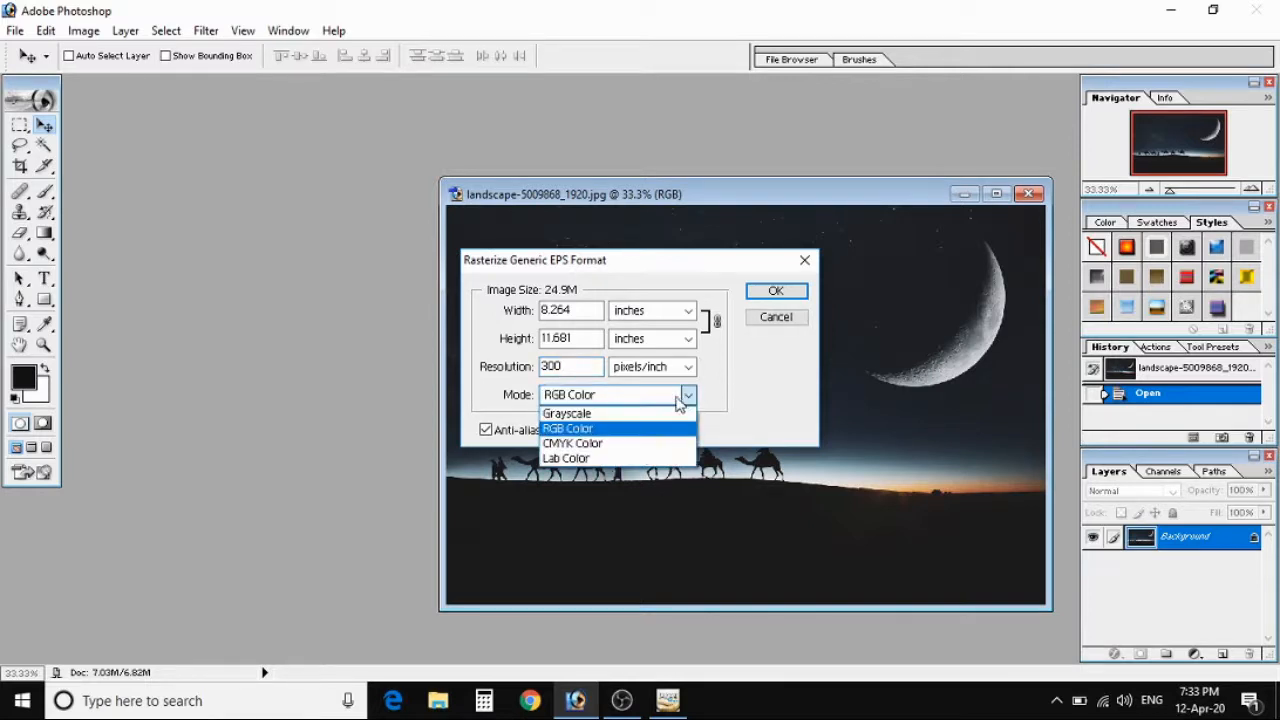
{"action": "left_click", "coordinate": [611, 430]}
{"action": "left_click", "coordinate": [775, 291]}
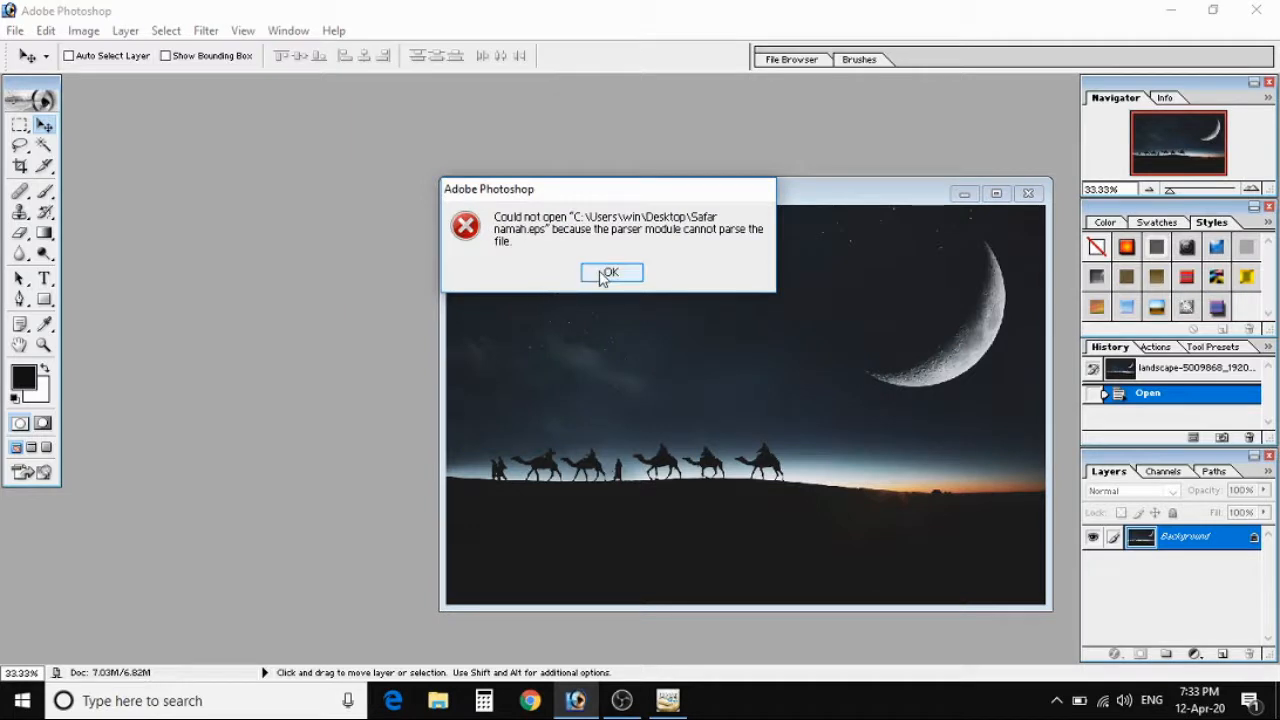
{"action": "left_click", "coordinate": [610, 273]}
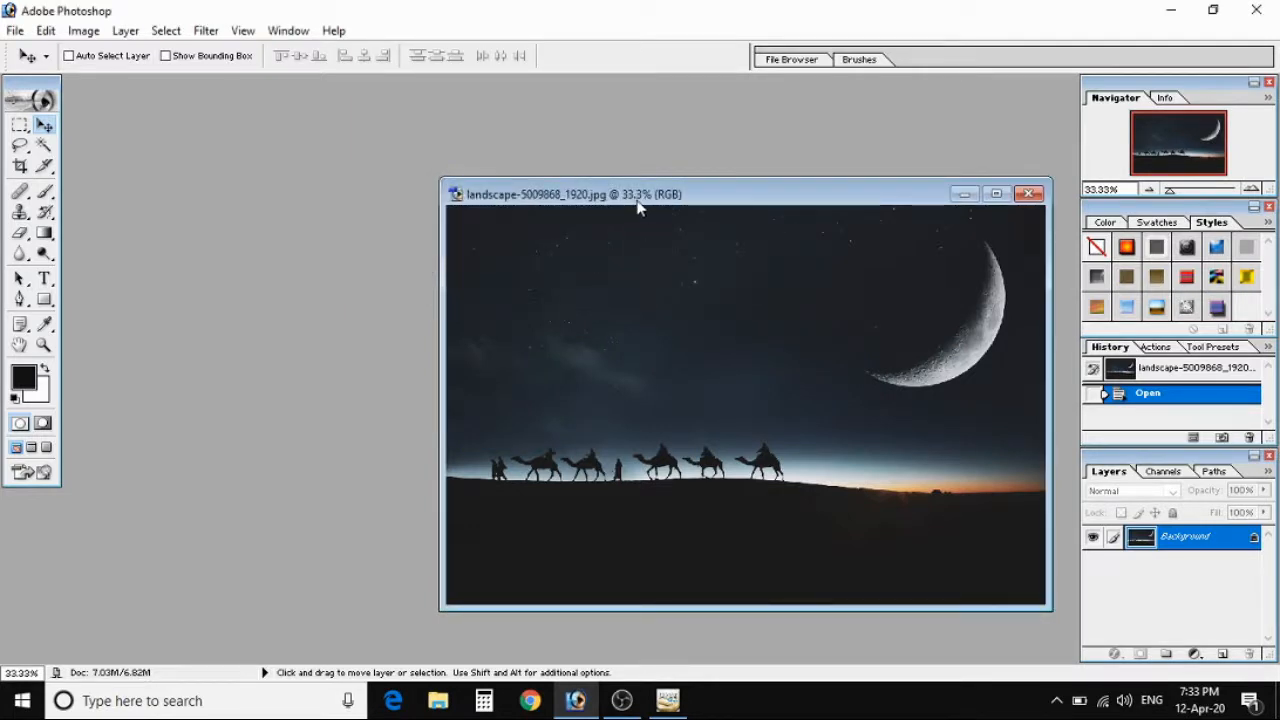
Open the Safar namah EPS file from the Desktop again, rasterizing it at 300 pixels/inch in RGB Color
{"action": "left_click", "coordinate": [14, 31]}
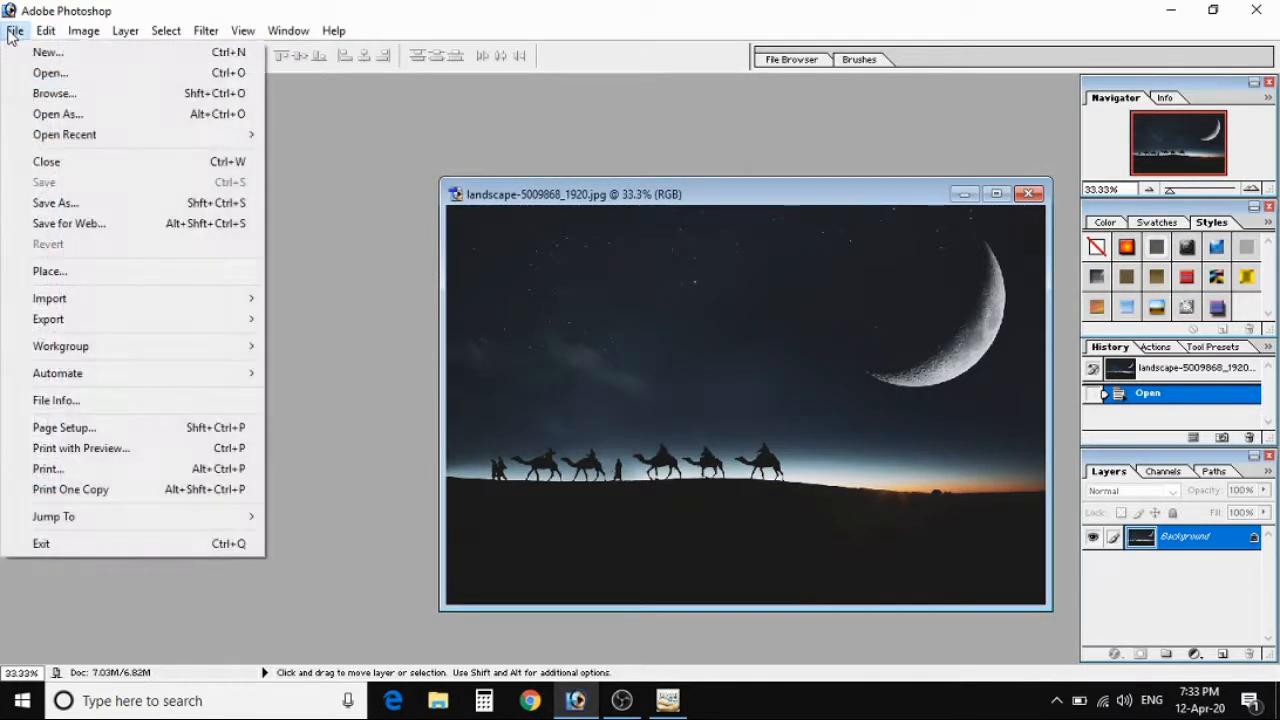
{"action": "left_click", "coordinate": [22, 73]}
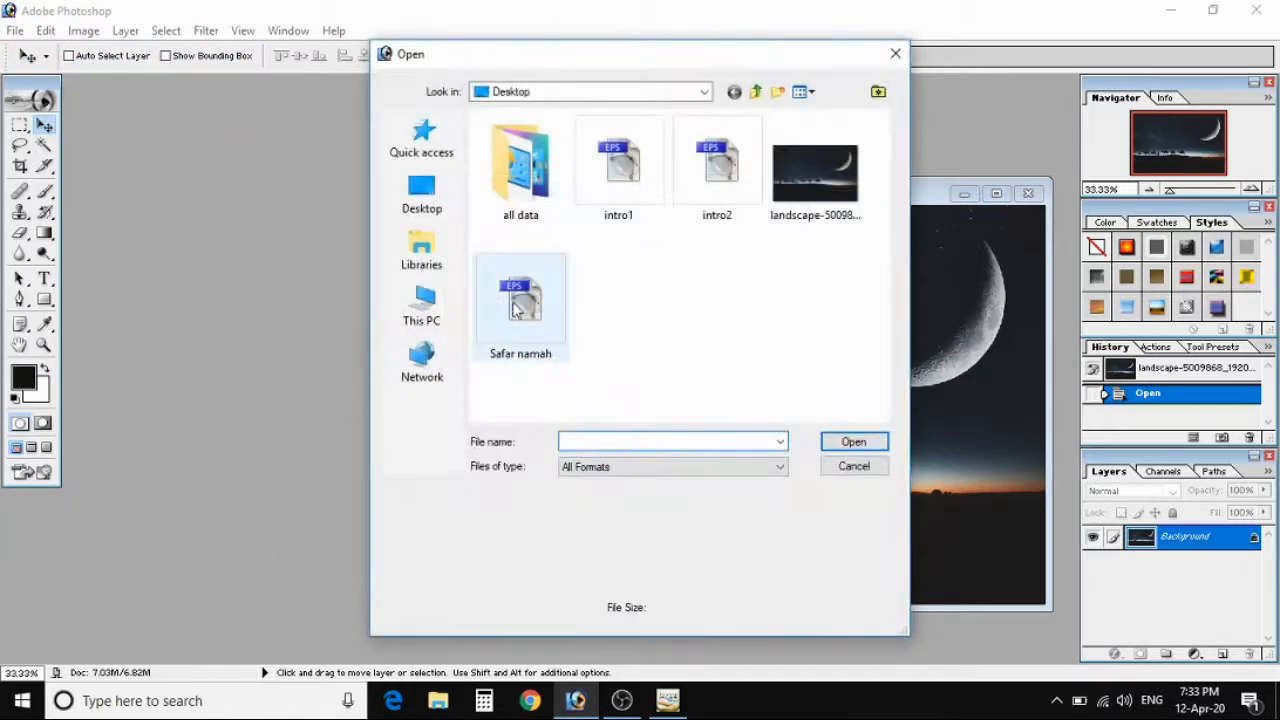
{"action": "left_click", "coordinate": [550, 318]}
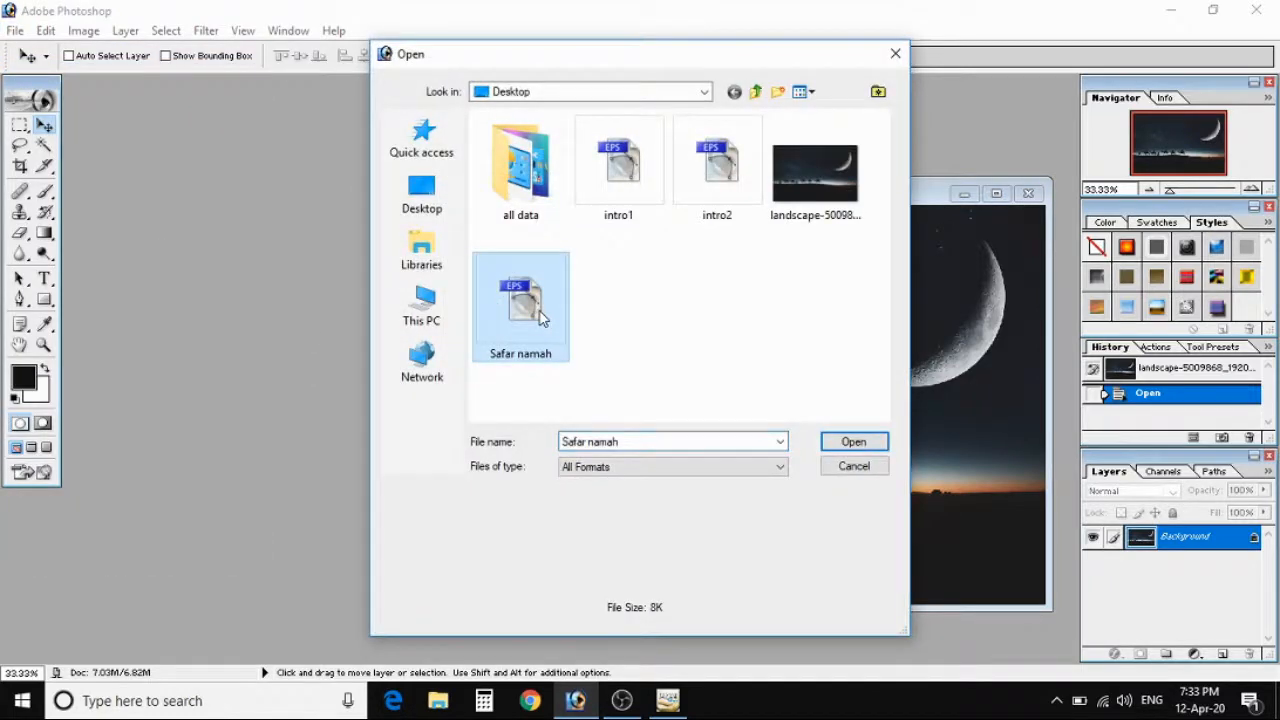
{"action": "left_click", "coordinate": [842, 446]}
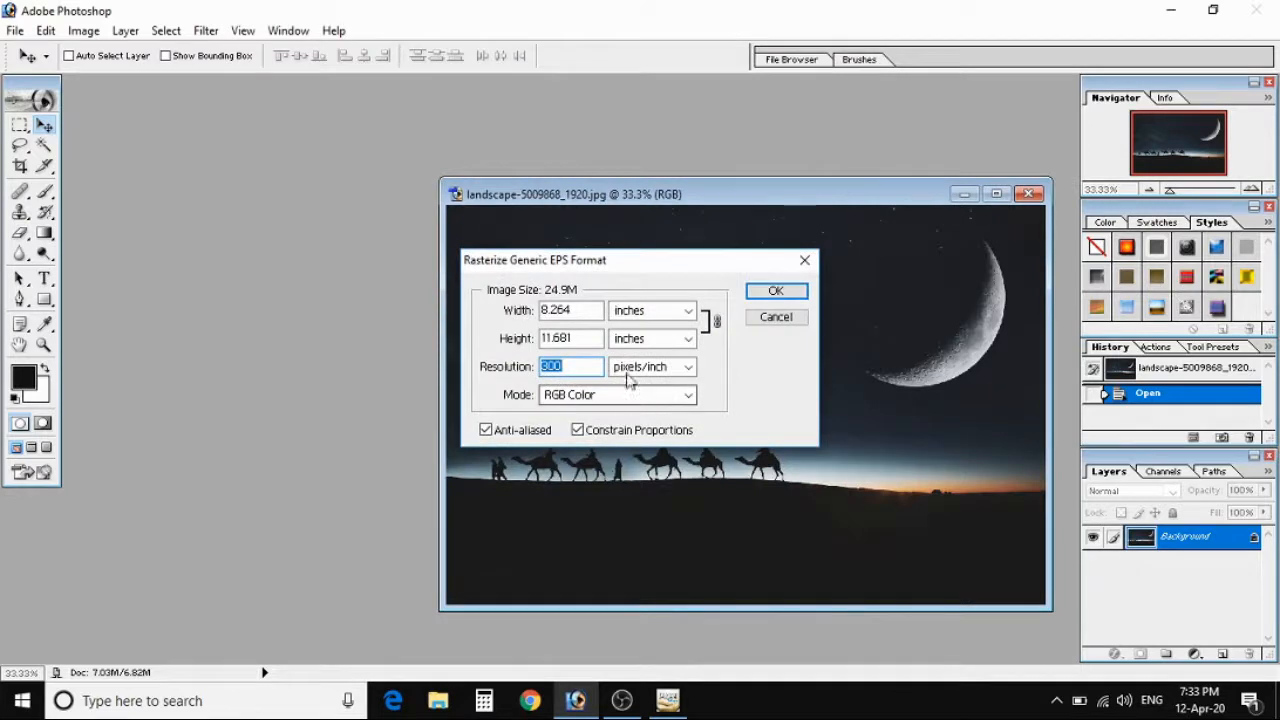
{"action": "left_click", "coordinate": [775, 291]}
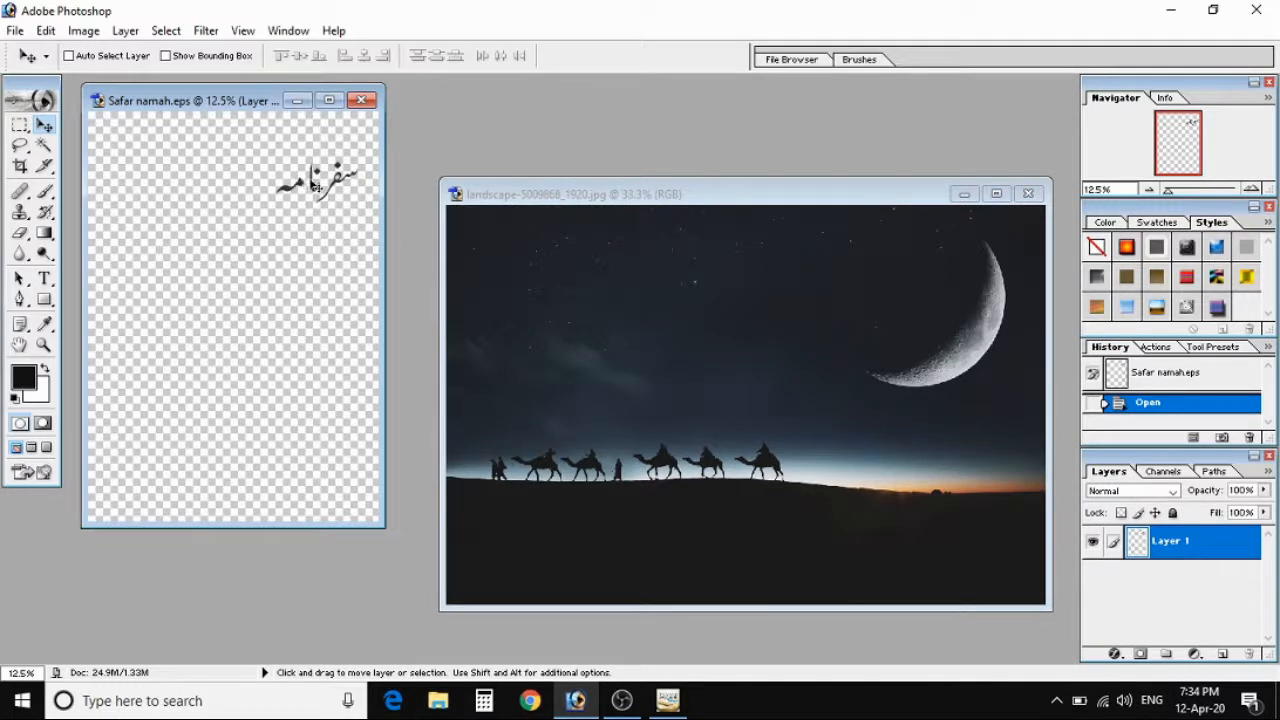
Copy the Urdu text layer into the landscape image, place it in the sky beside the moon, and reposition the image window
{"action": "left_click_drag", "start_coordinate": [315, 185], "coordinate": [629, 316]}
{"action": "left_click_drag", "start_coordinate": [755, 205], "coordinate": [712, 183]}
{"action": "left_click_drag", "start_coordinate": [643, 293], "coordinate": [719, 298]}
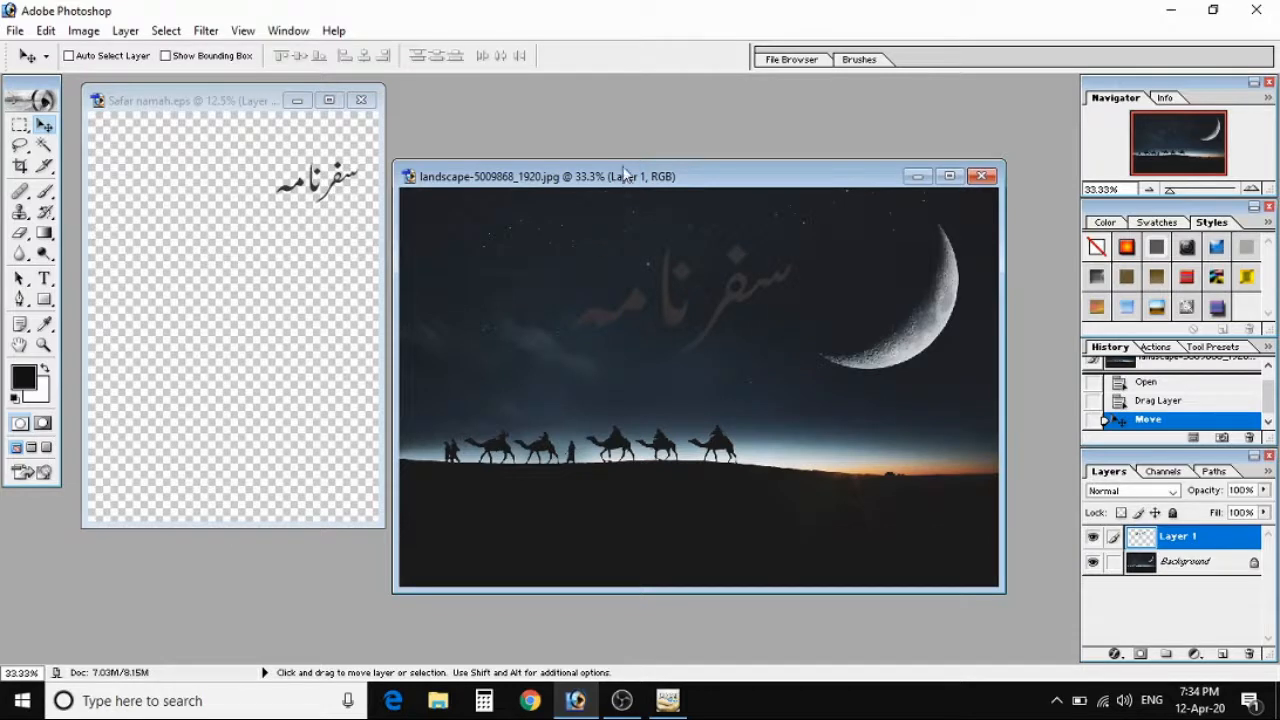
{"action": "left_click_drag", "start_coordinate": [622, 172], "coordinate": [617, 127]}
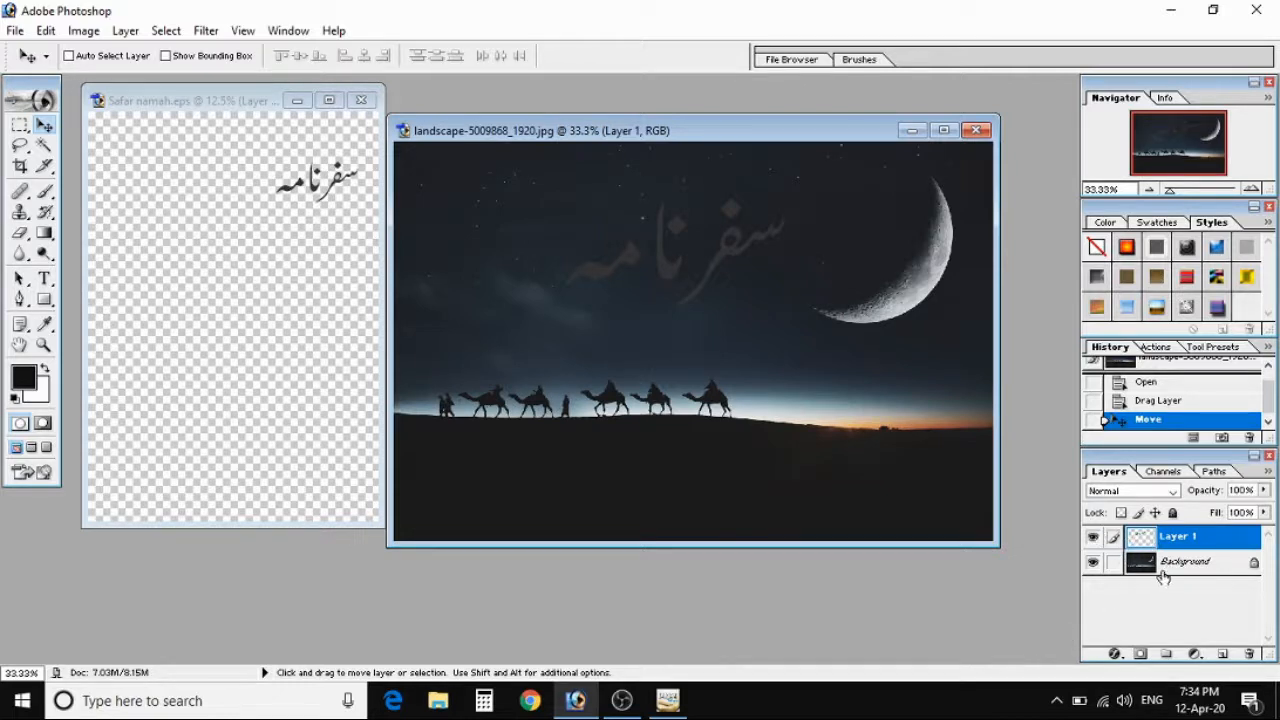
Open Layer 1's blending options and enable Drop Shadow, Inner Shadow, Outer Glow, Inner Glow, Bevel and Emboss, and Stroke
{"action": "left_click", "coordinate": [1115, 654]}
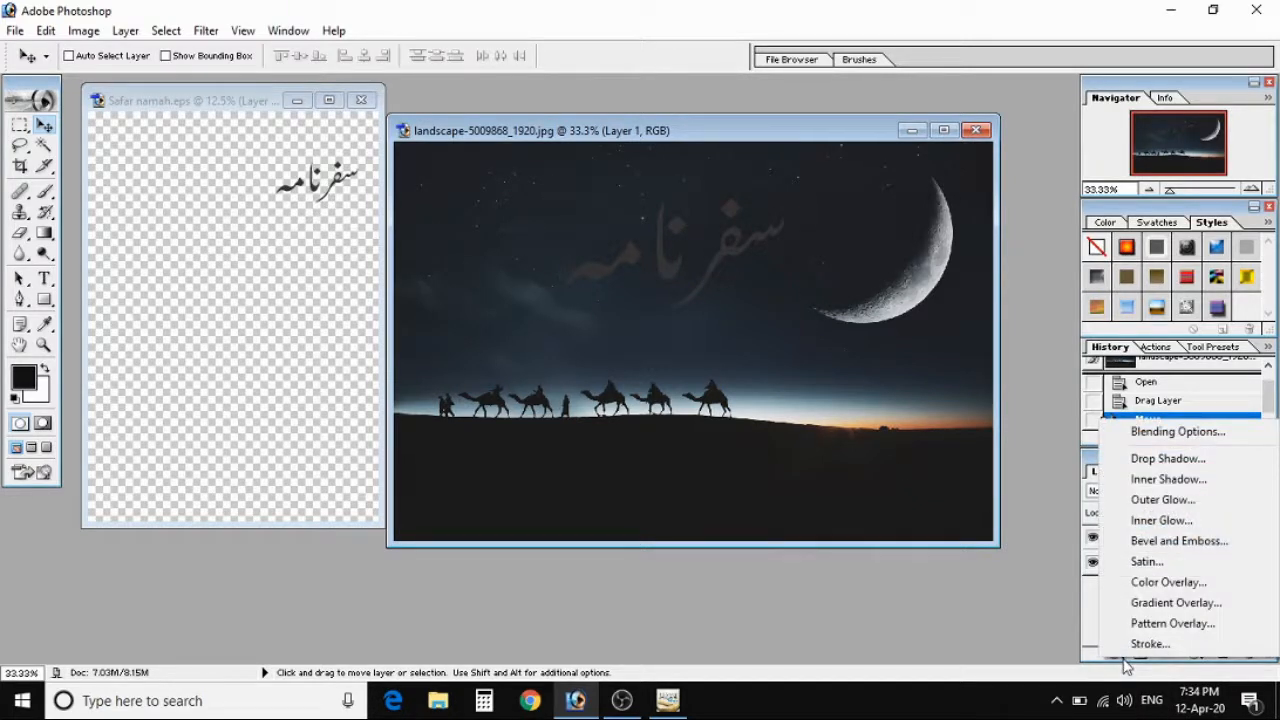
{"action": "left_click", "coordinate": [1150, 438]}
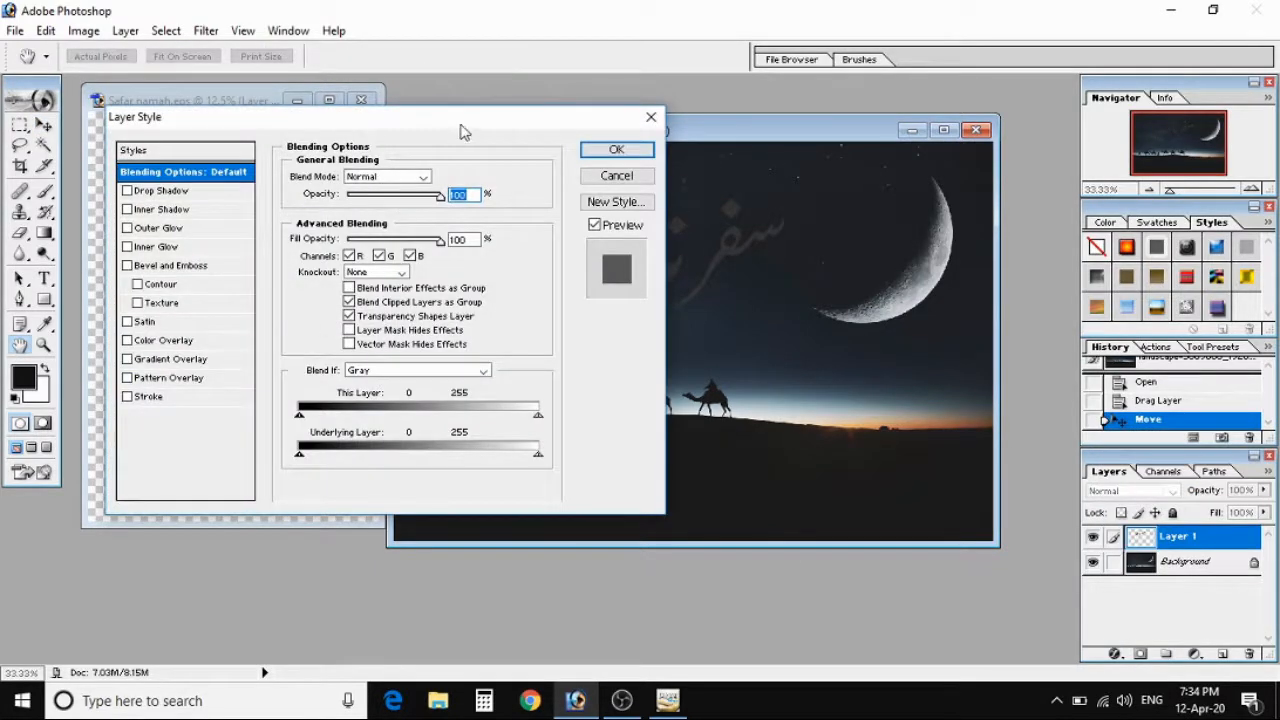
{"action": "left_click_drag", "start_coordinate": [463, 132], "coordinate": [417, 199]}
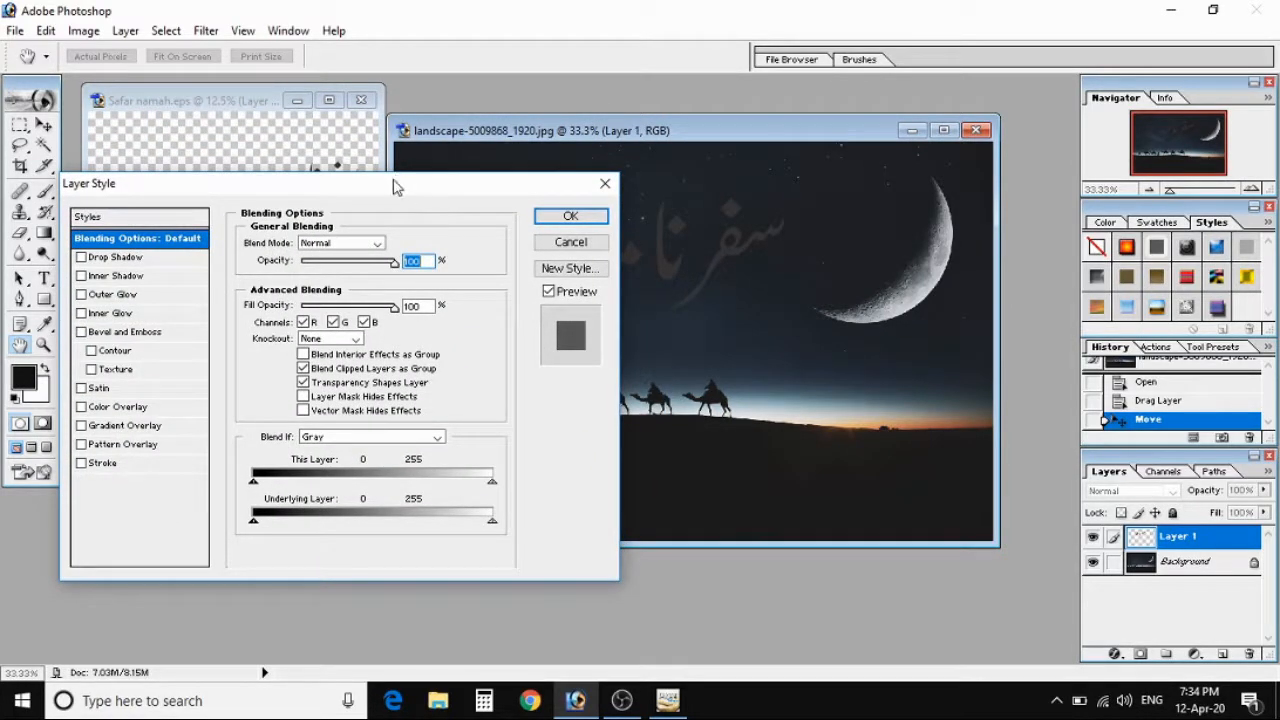
{"action": "left_click_drag", "start_coordinate": [395, 186], "coordinate": [329, 130]}
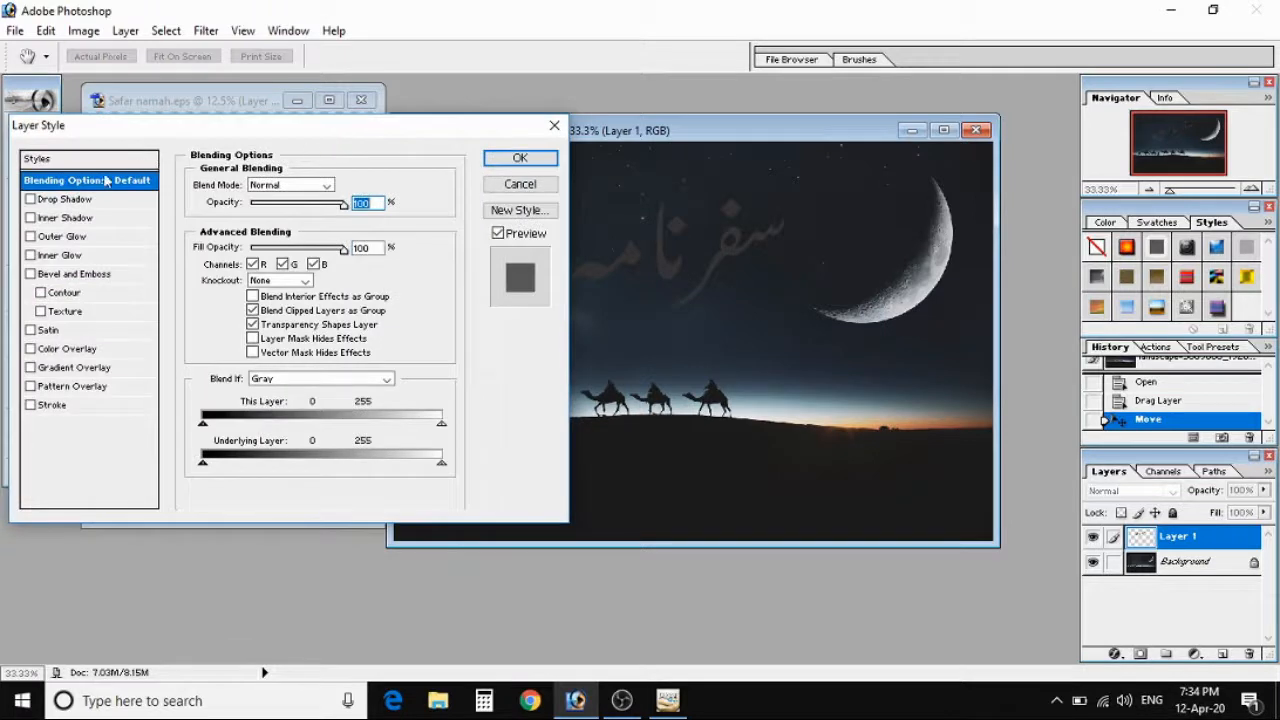
{"action": "left_click", "coordinate": [31, 200]}
{"action": "left_click", "coordinate": [31, 218]}
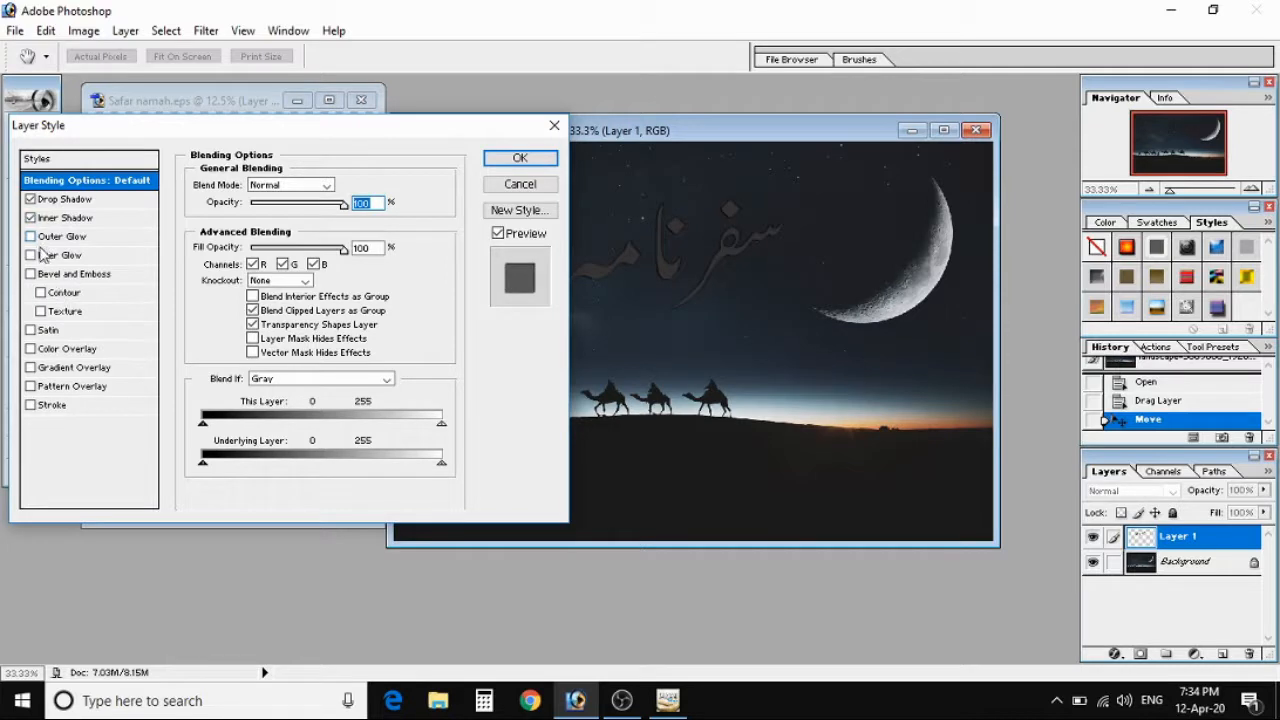
{"action": "left_click", "coordinate": [31, 237]}
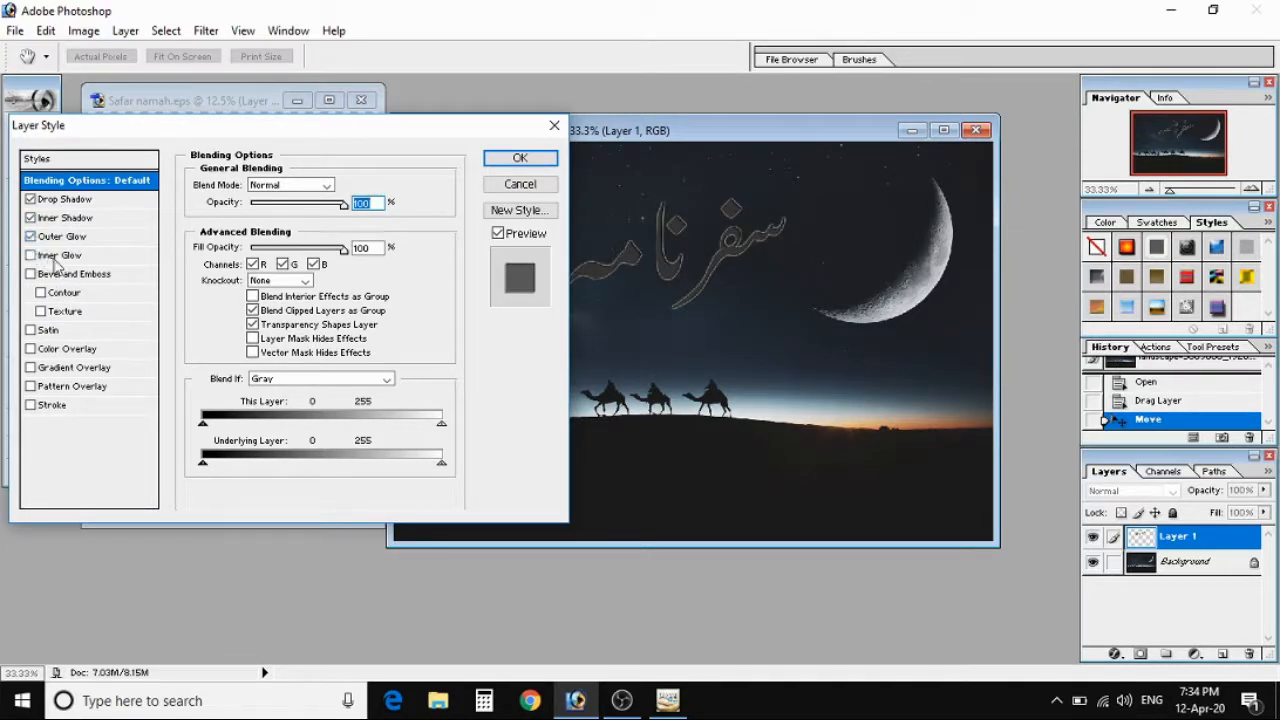
{"action": "left_click", "coordinate": [31, 256]}
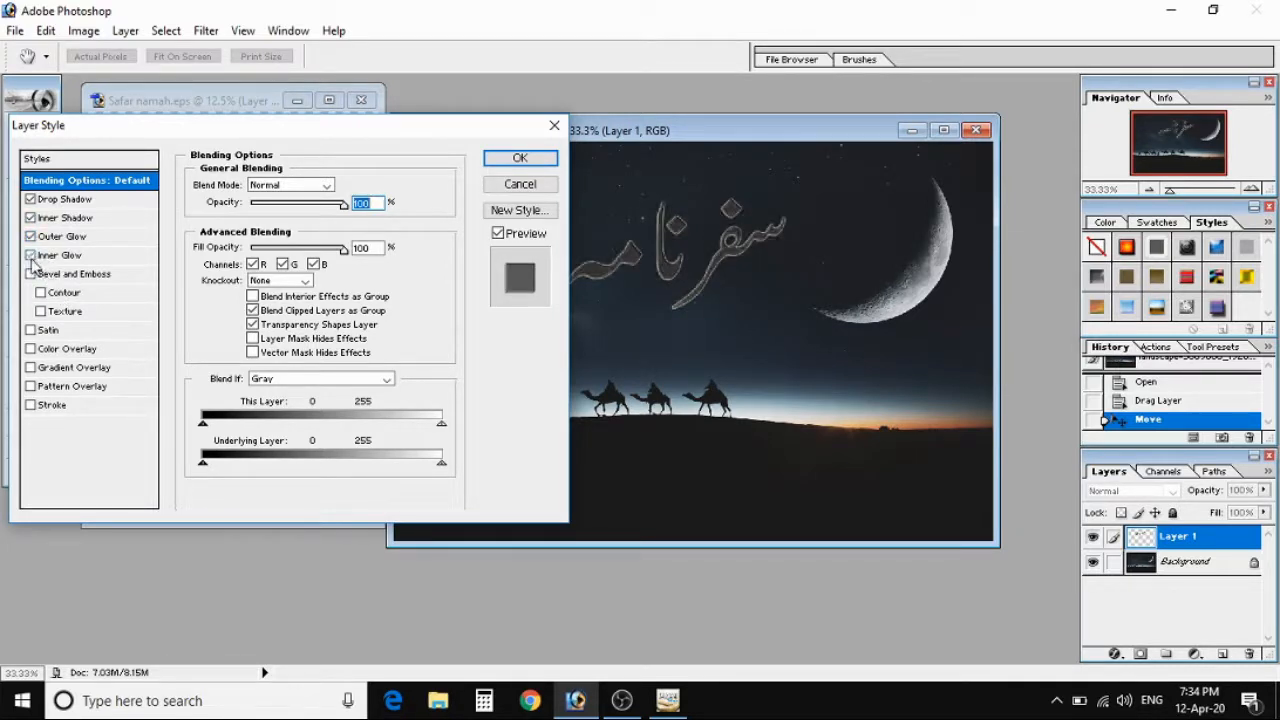
{"action": "left_click", "coordinate": [31, 275]}
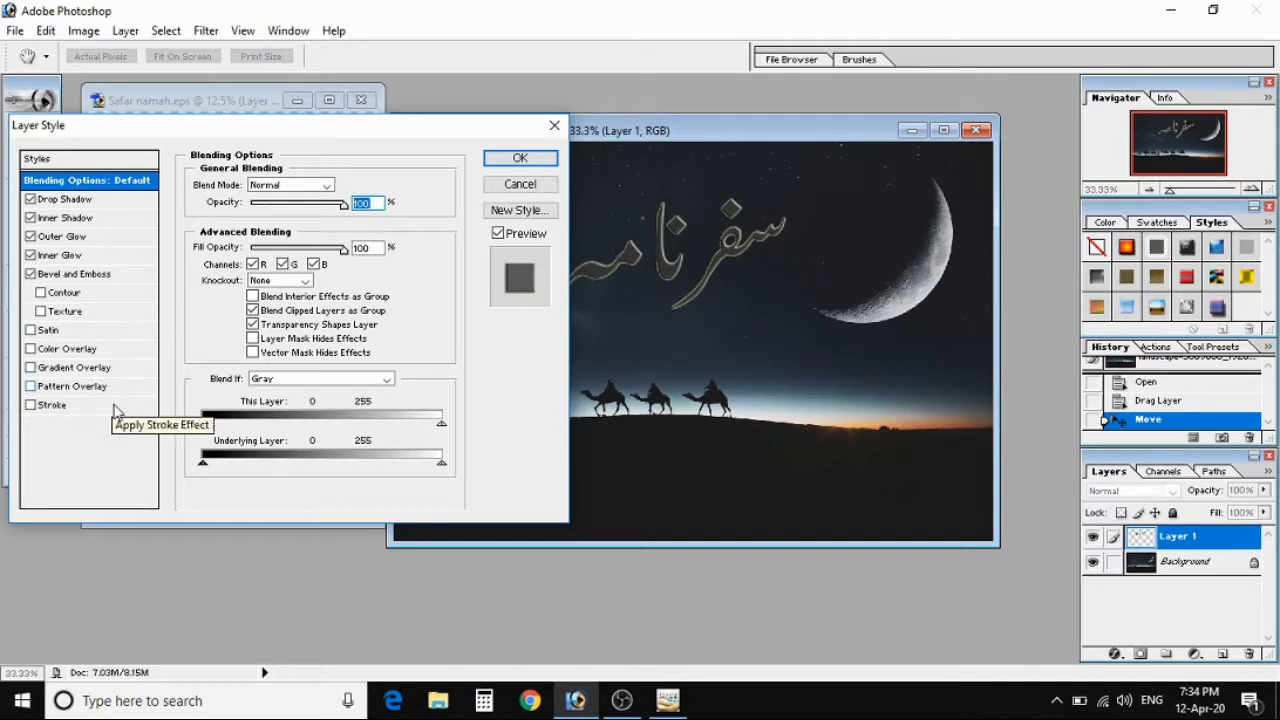
{"action": "left_click", "coordinate": [39, 411]}
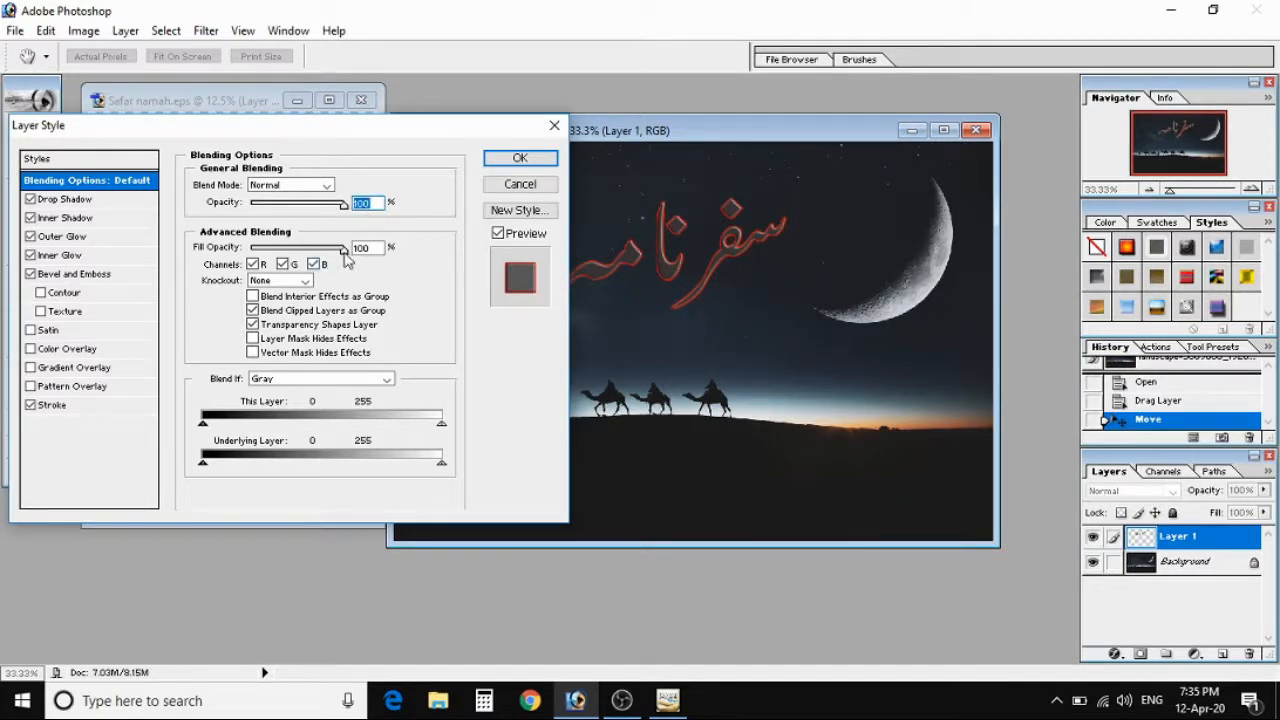
Leave the fill opacity at 100% and add the Satin and red Color Overlay effects to the text layer
{"action": "mouse_move", "coordinate": [344, 256]}
{"action": "left_mouse_down"}
{"action": "mouse_move", "coordinate": [312, 256]}
{"action": "mouse_move", "coordinate": [346, 256]}
{"action": "left_mouse_up"}
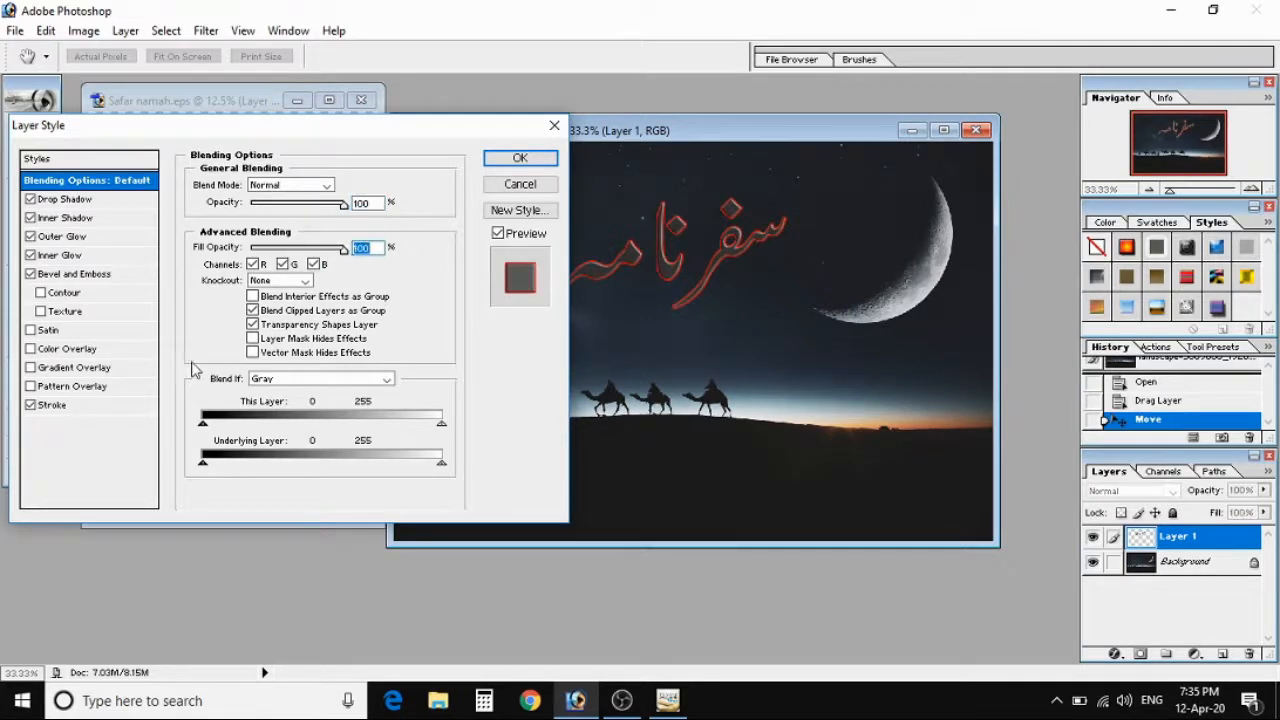
{"action": "left_click", "coordinate": [49, 331]}
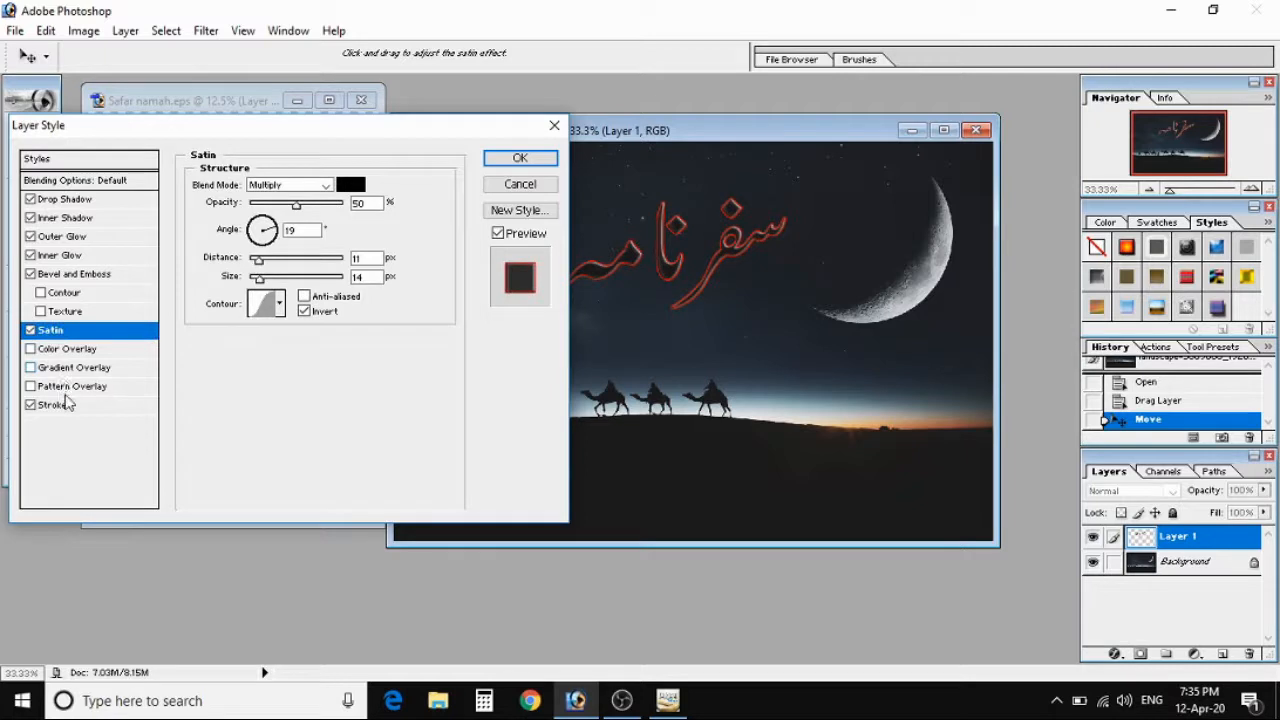
{"action": "left_click", "coordinate": [68, 350]}
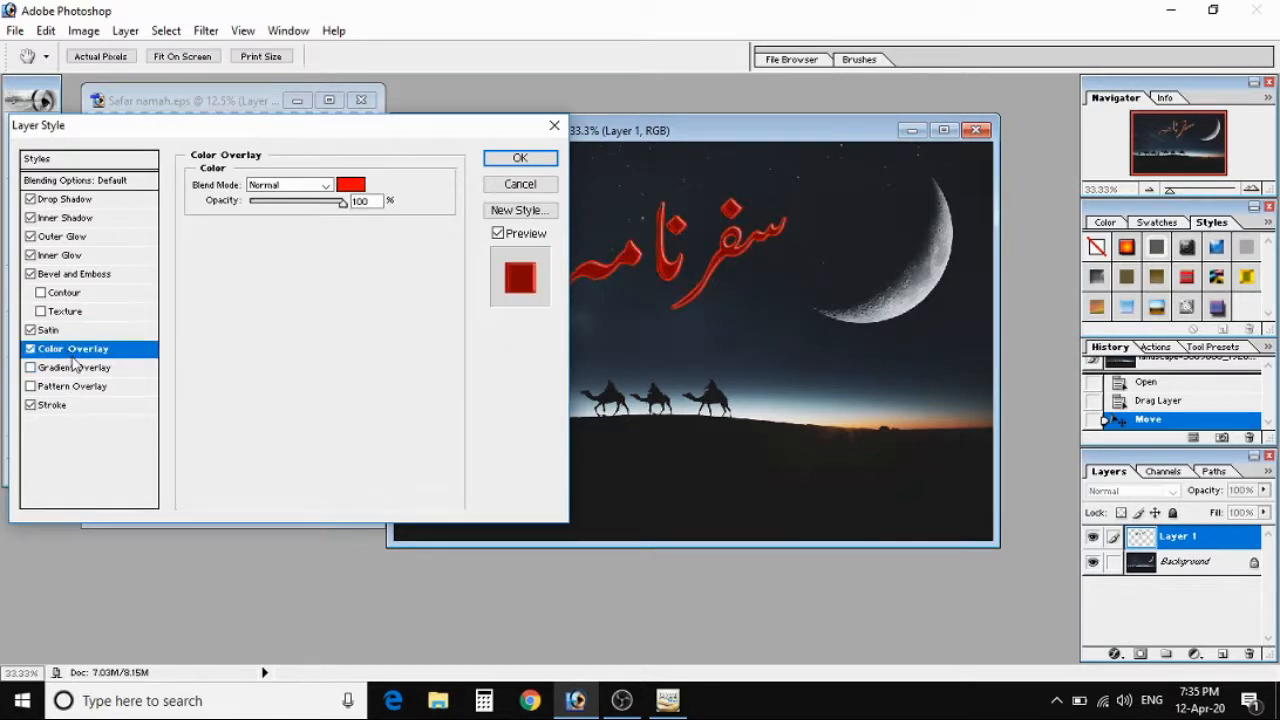
Keep the text stroke's fill type as Color and set the stroke color to magenta FF00EA
{"action": "left_click", "coordinate": [62, 410]}
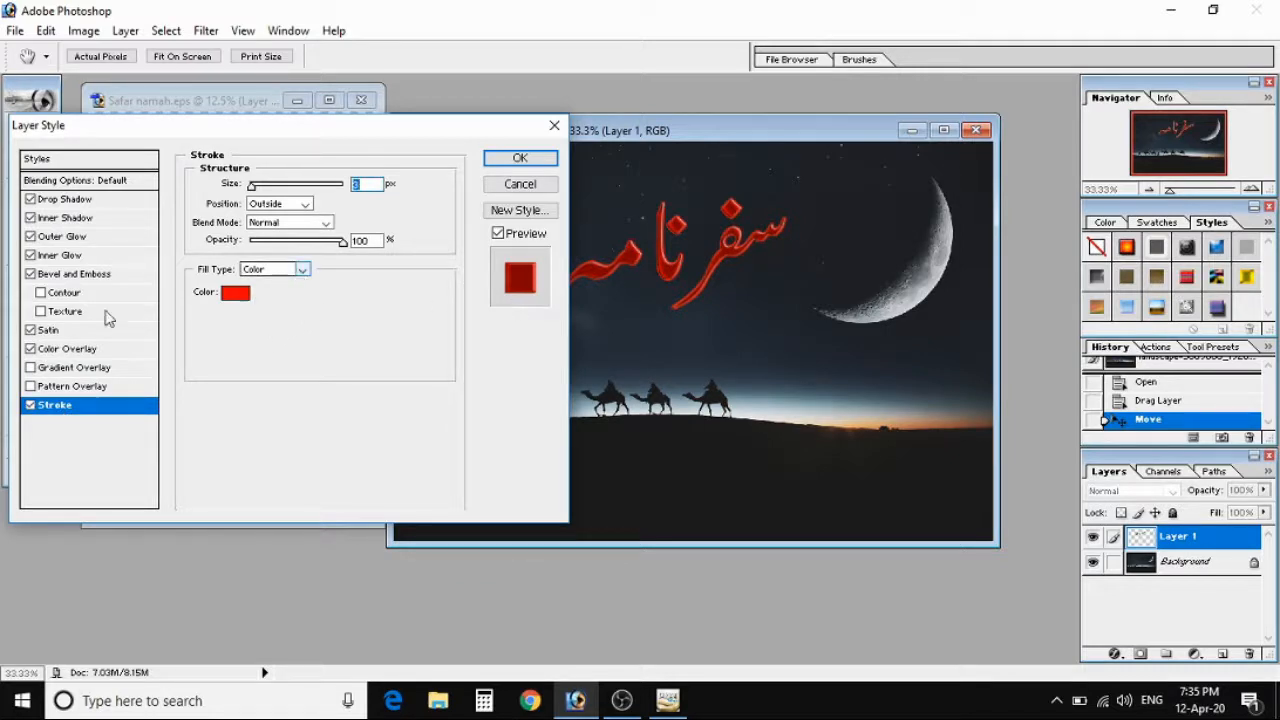
{"action": "left_click", "coordinate": [302, 270]}
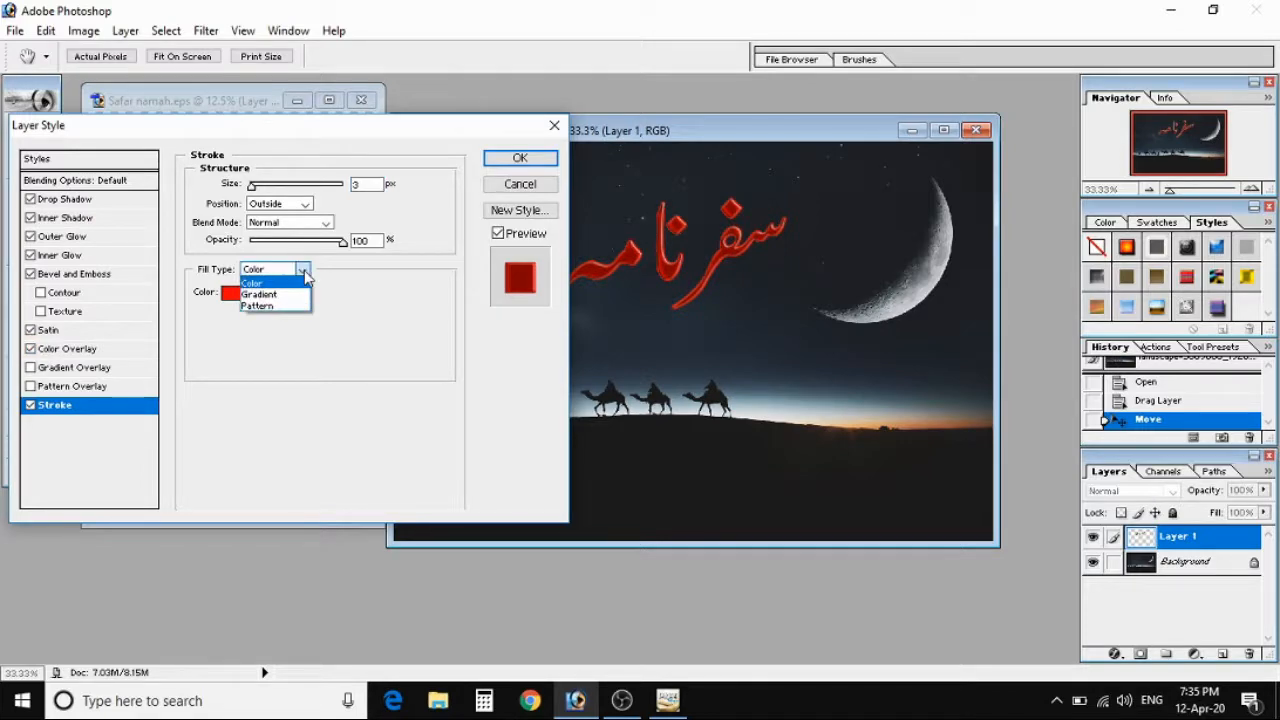
{"action": "left_click", "coordinate": [255, 283]}
{"action": "left_click", "coordinate": [231, 292]}
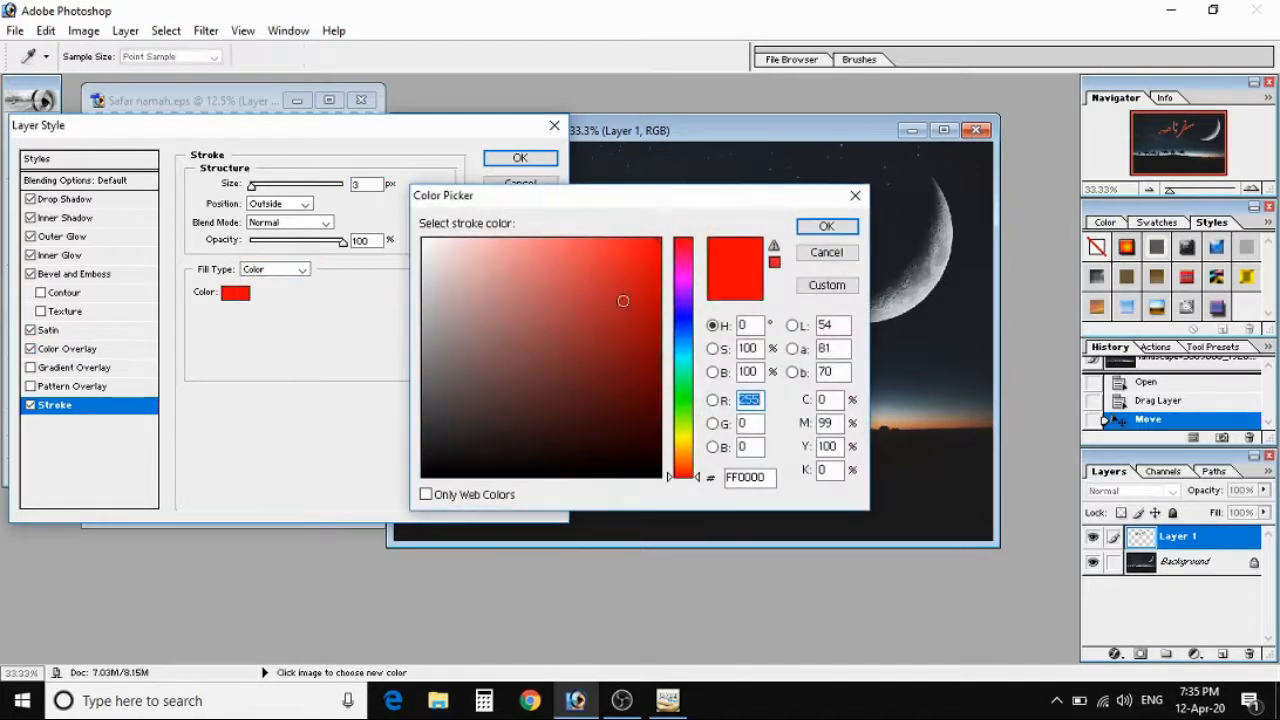
{"action": "left_click", "coordinate": [684, 317]}
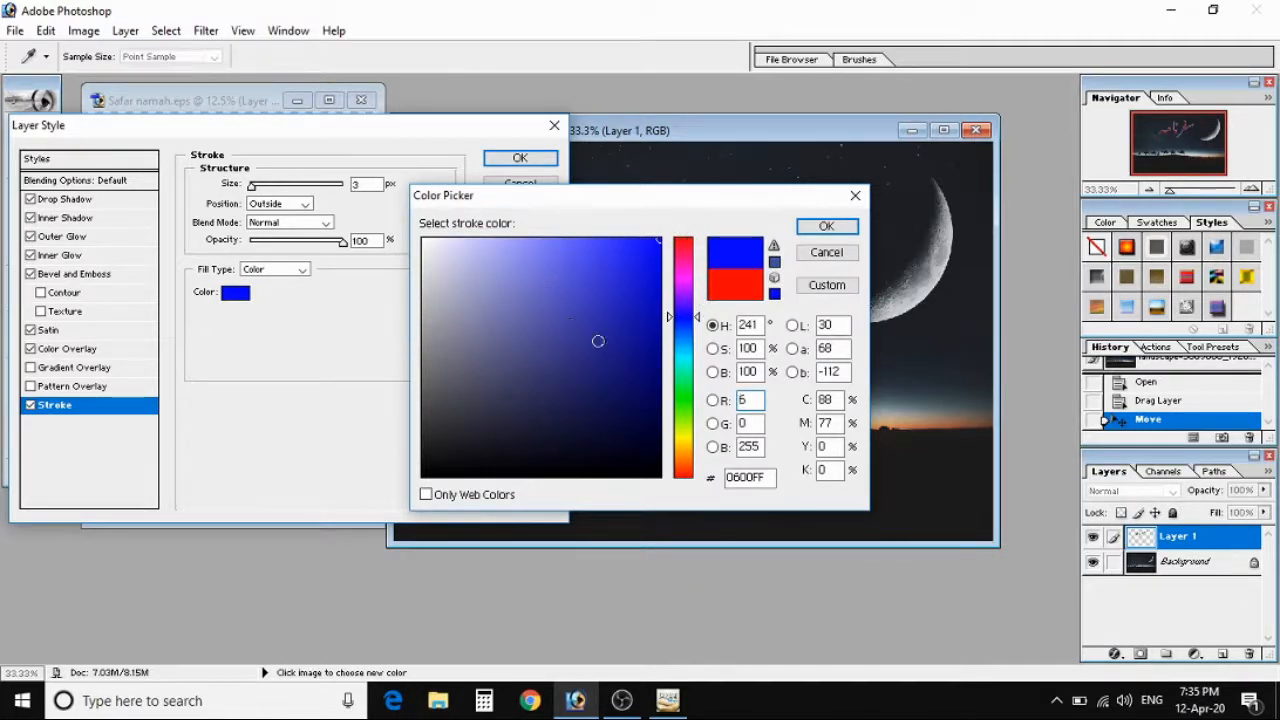
{"action": "left_click", "coordinate": [684, 276]}
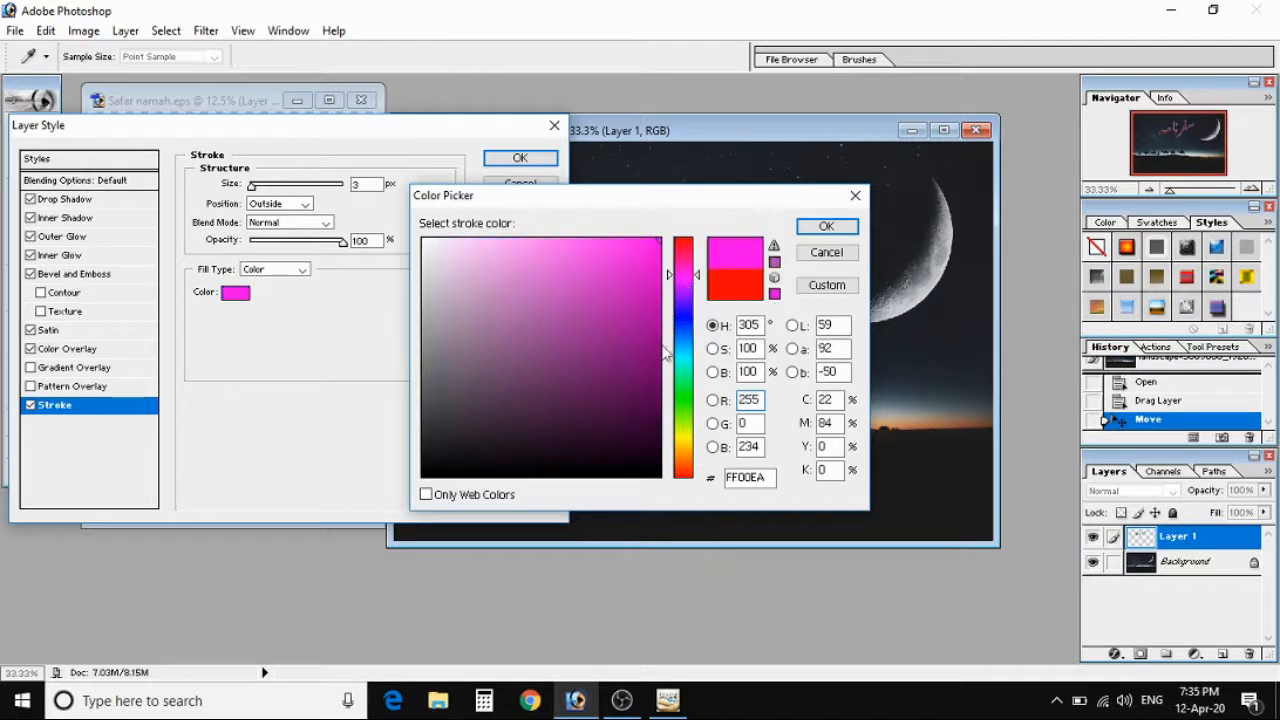
{"action": "left_click", "coordinate": [824, 227]}
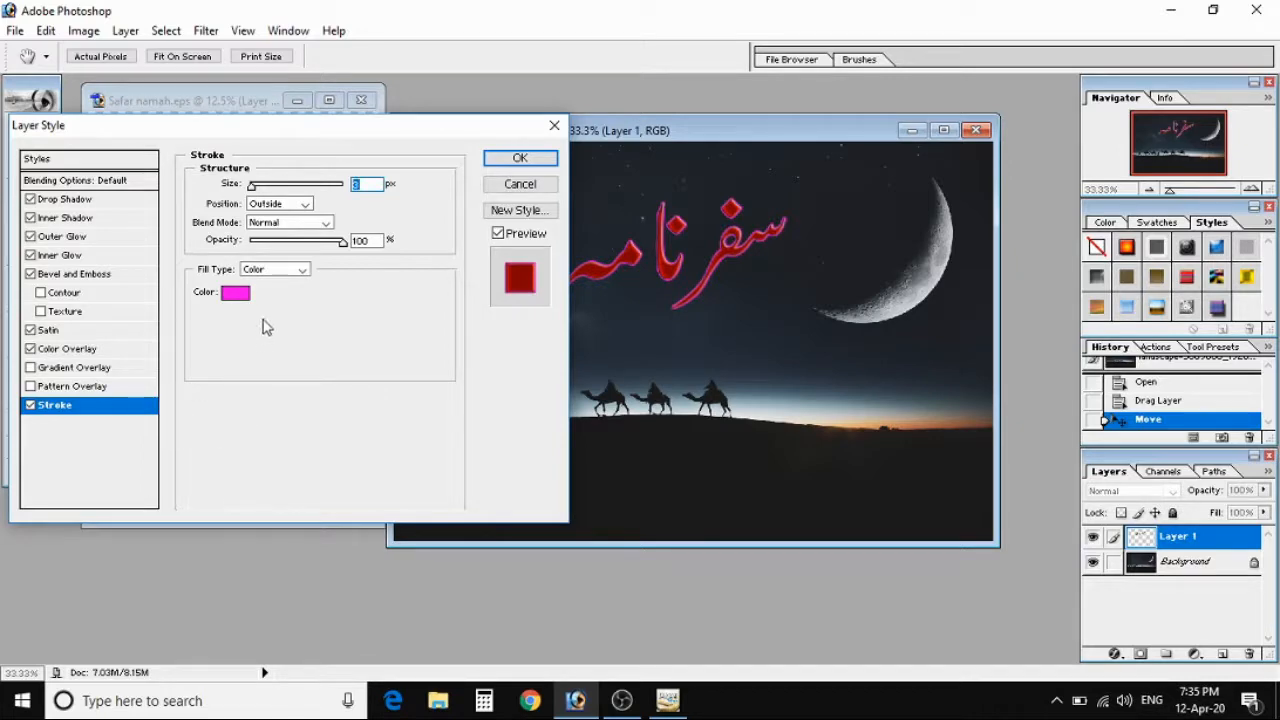
Keep the text stroke's fill type as Color, change the stroke color to yellow, and apply the layer style to Layer 1
{"action": "left_click", "coordinate": [302, 271]}
{"action": "left_click", "coordinate": [227, 297]}
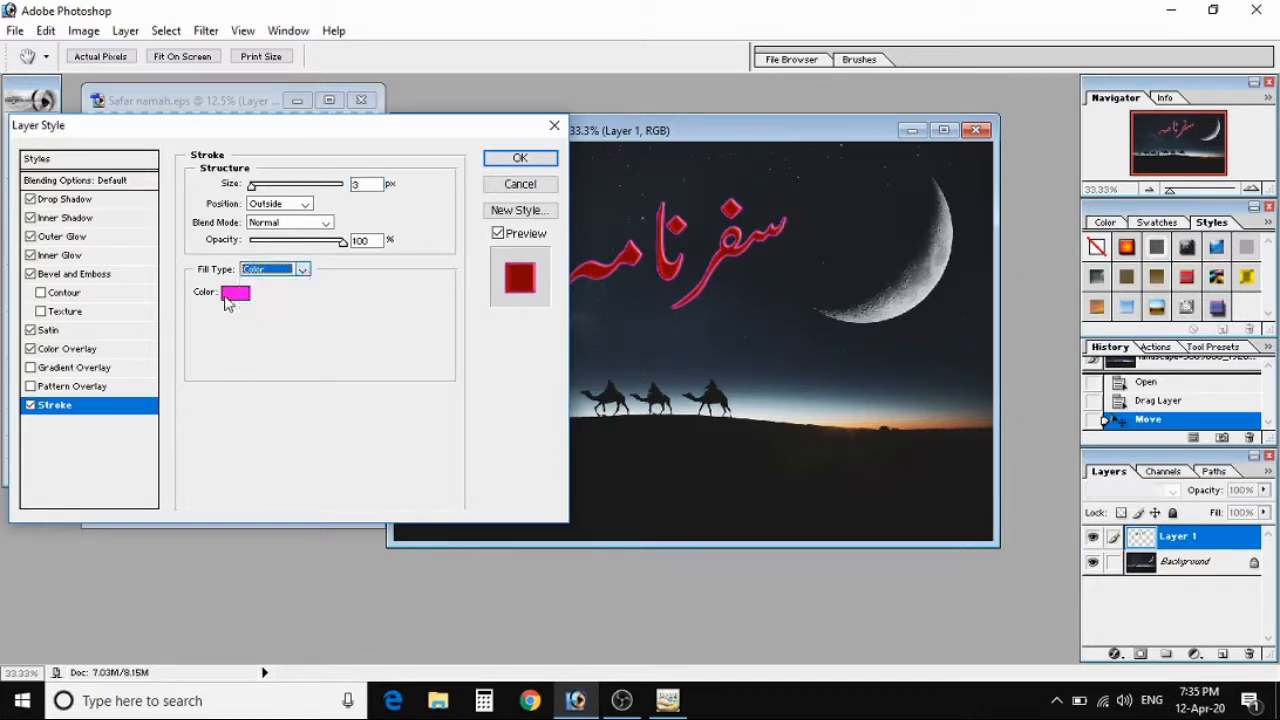
{"action": "left_click", "coordinate": [240, 291]}
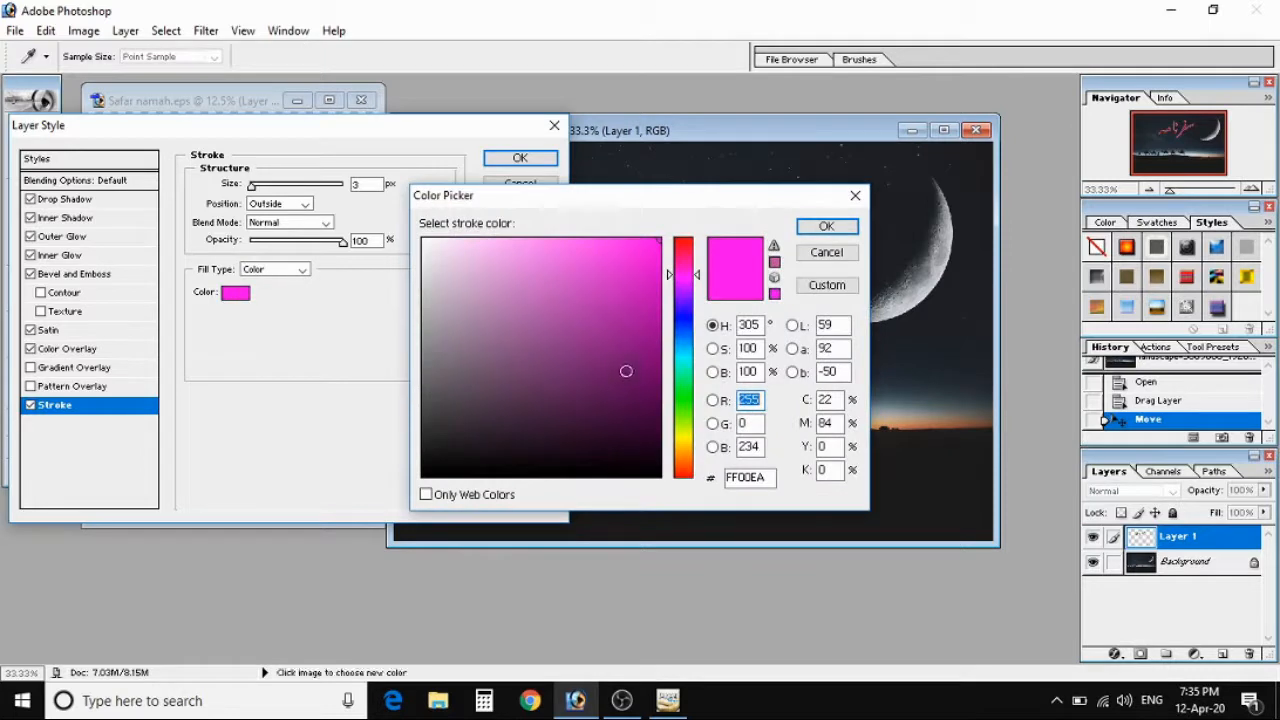
{"action": "left_click", "coordinate": [689, 357]}
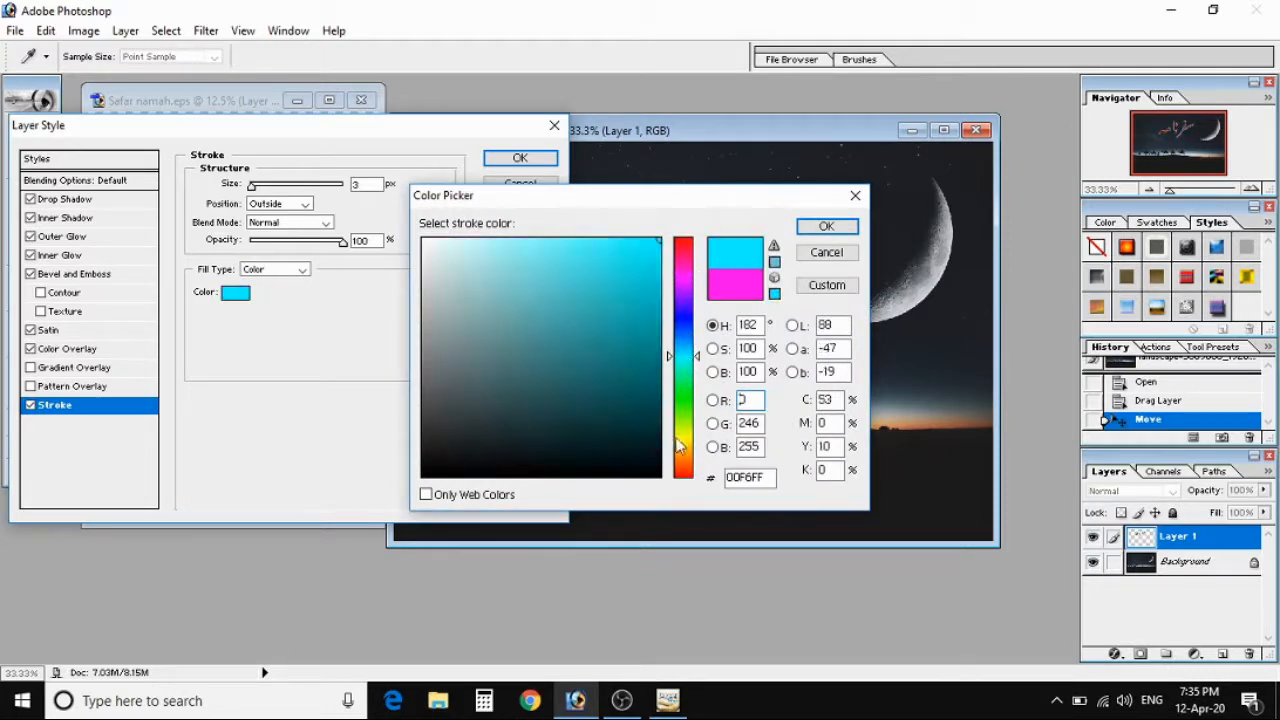
{"action": "left_click", "coordinate": [689, 437]}
{"action": "left_click", "coordinate": [826, 226]}
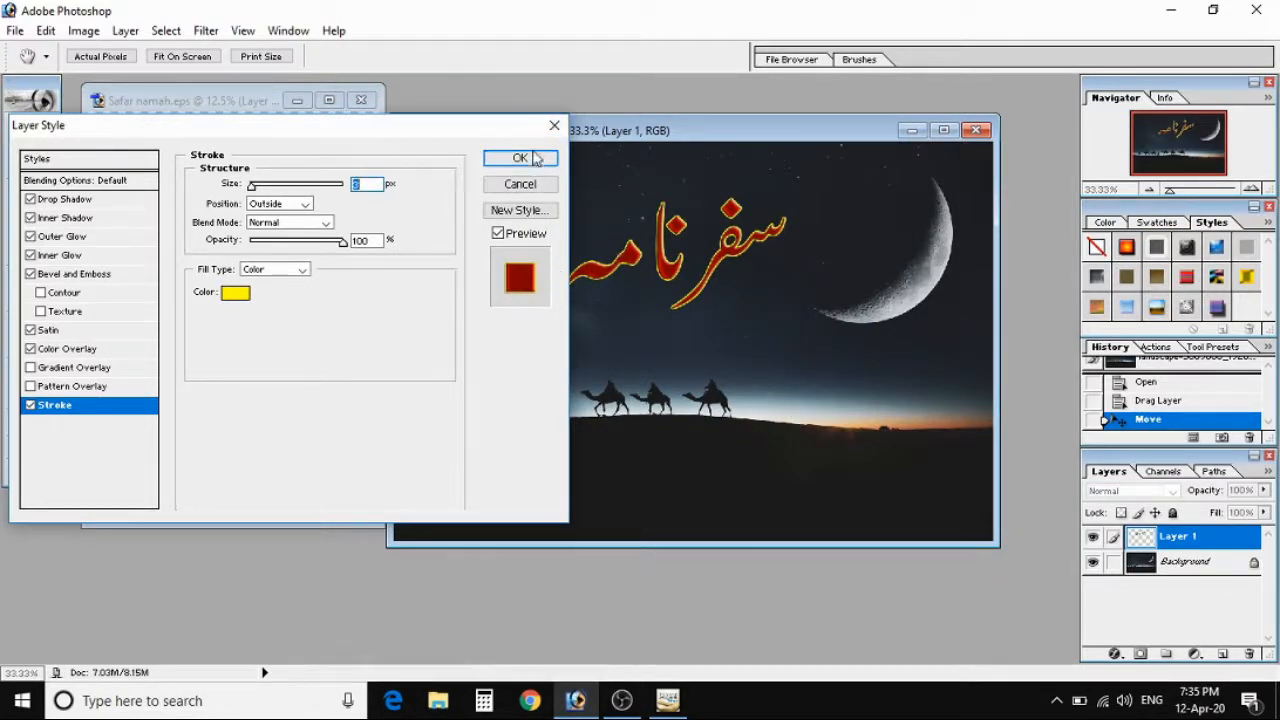
{"action": "key", "text": "Return"}
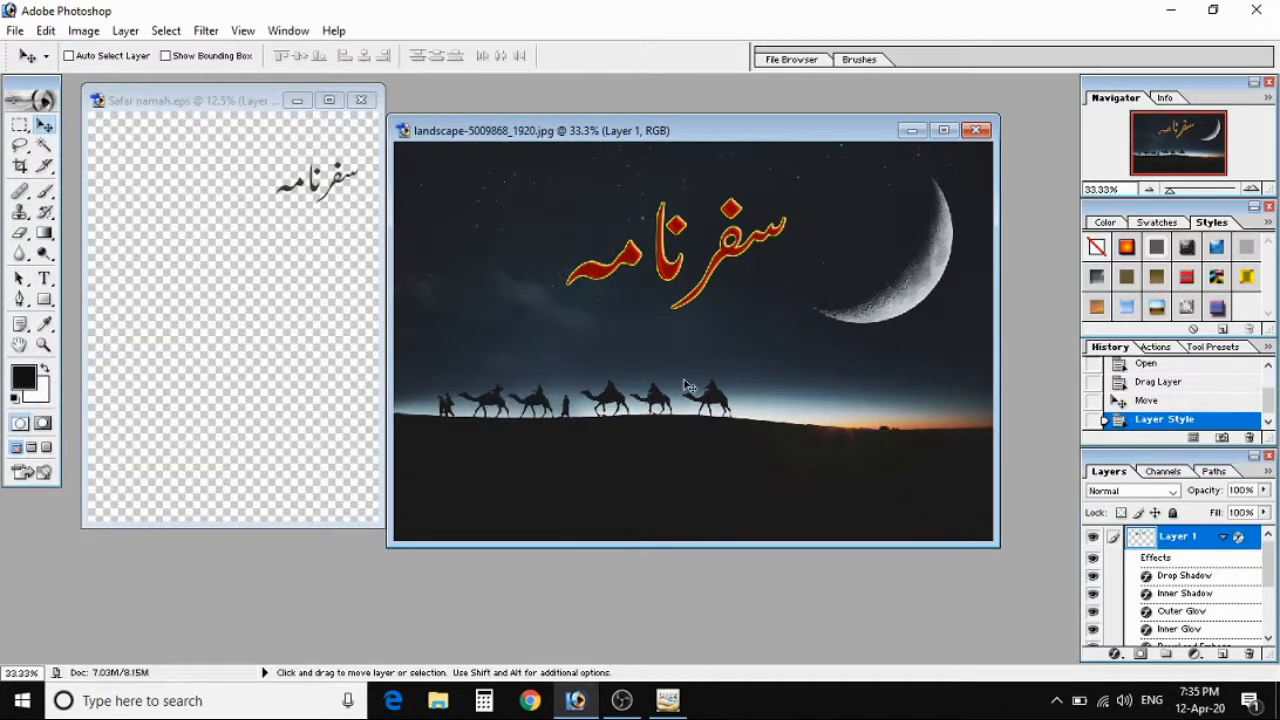
Shift the styled text slightly farther from the moon and set the foreground color's red value to 103
{"action": "left_click_drag", "start_coordinate": [694, 298], "coordinate": [660, 300]}
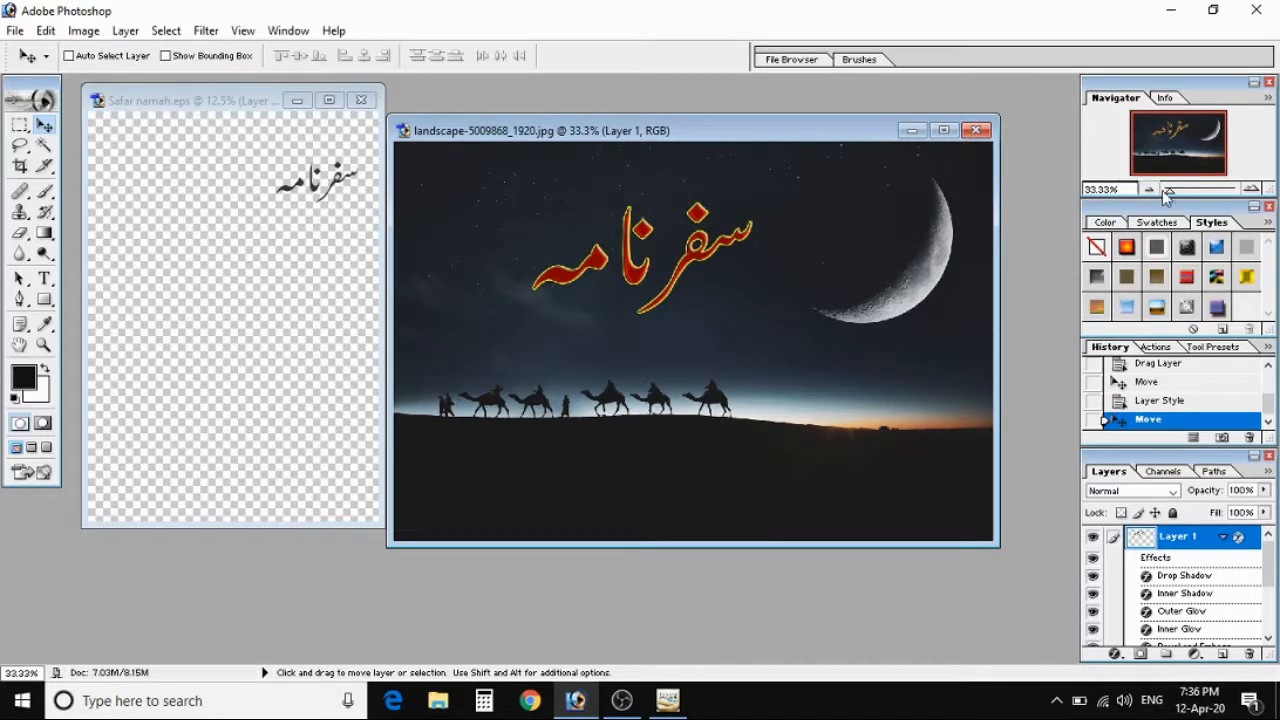
{"action": "left_click_drag", "start_coordinate": [1164, 190], "coordinate": [1172, 192]}
{"action": "left_click", "coordinate": [1116, 226]}
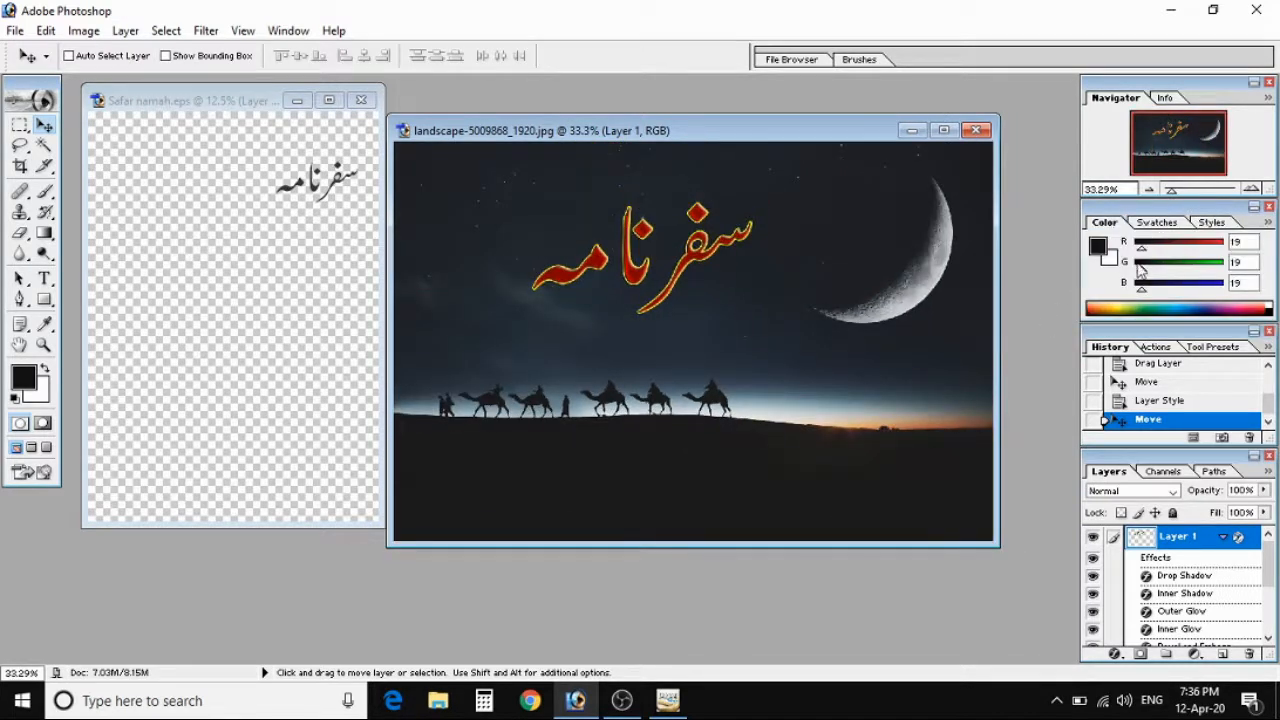
{"action": "left_click_drag", "start_coordinate": [1141, 249], "coordinate": [1175, 250]}
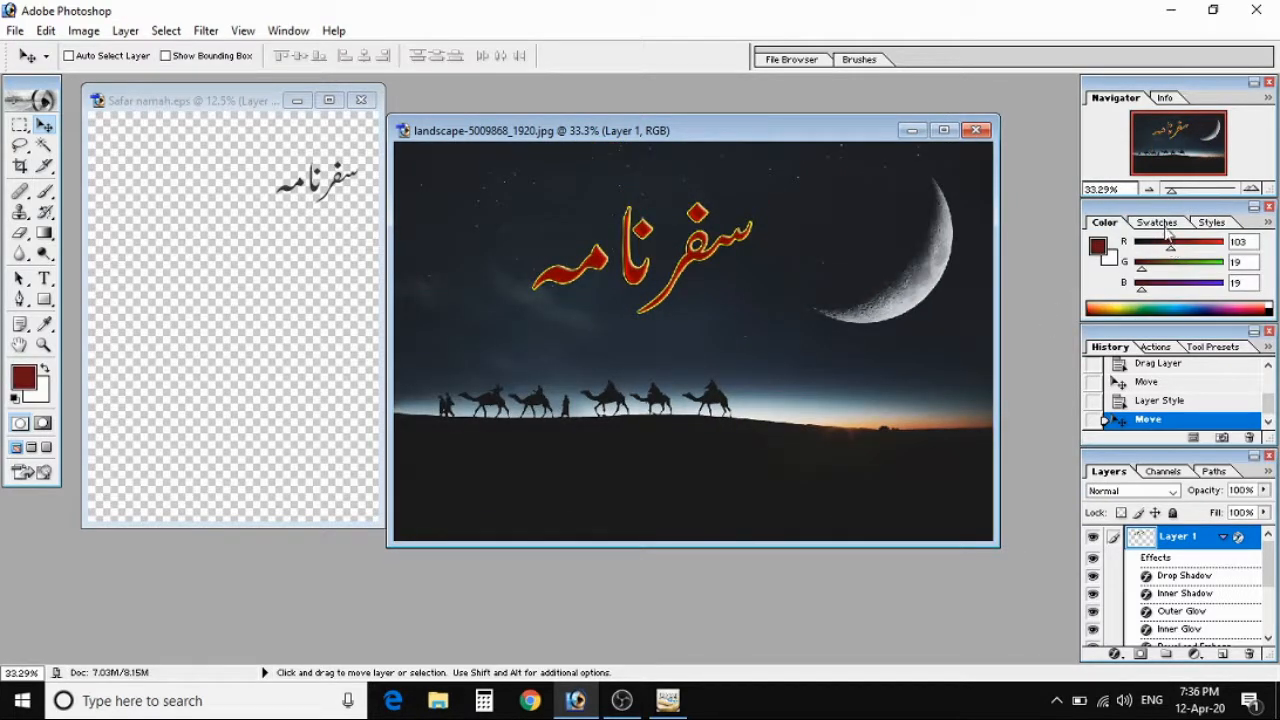
Try the dark metallic and red striped preset styles on Layer 1, settling on the multicolored one with Gradient Overlay and Pattern Overlay
{"action": "left_click", "coordinate": [1160, 223]}
{"action": "left_click", "coordinate": [1210, 223]}
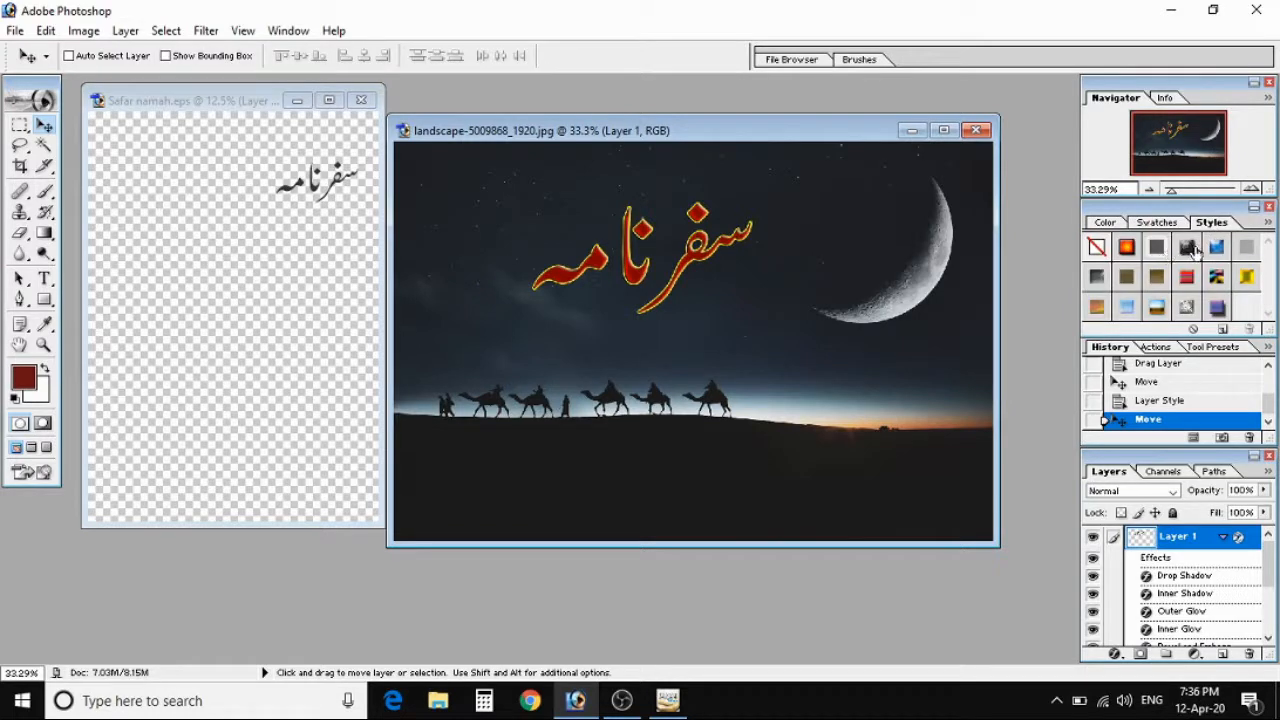
{"action": "left_click", "coordinate": [1189, 249]}
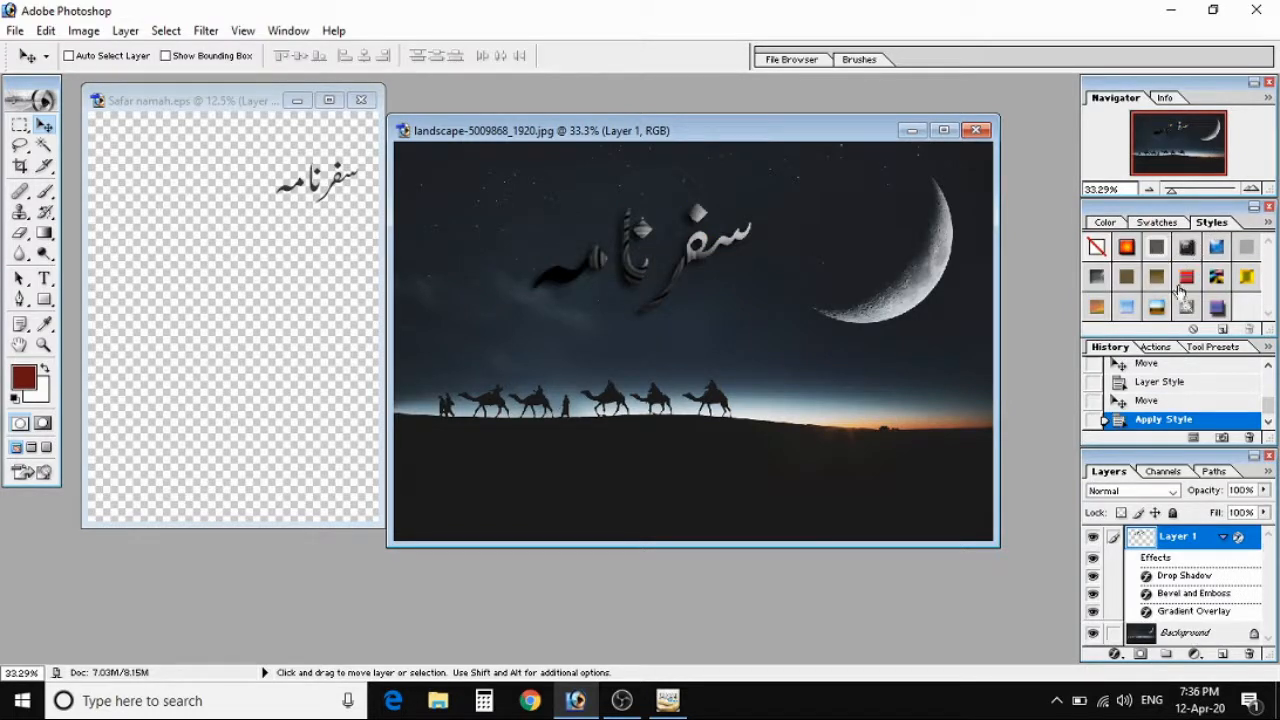
{"action": "left_click", "coordinate": [1185, 288]}
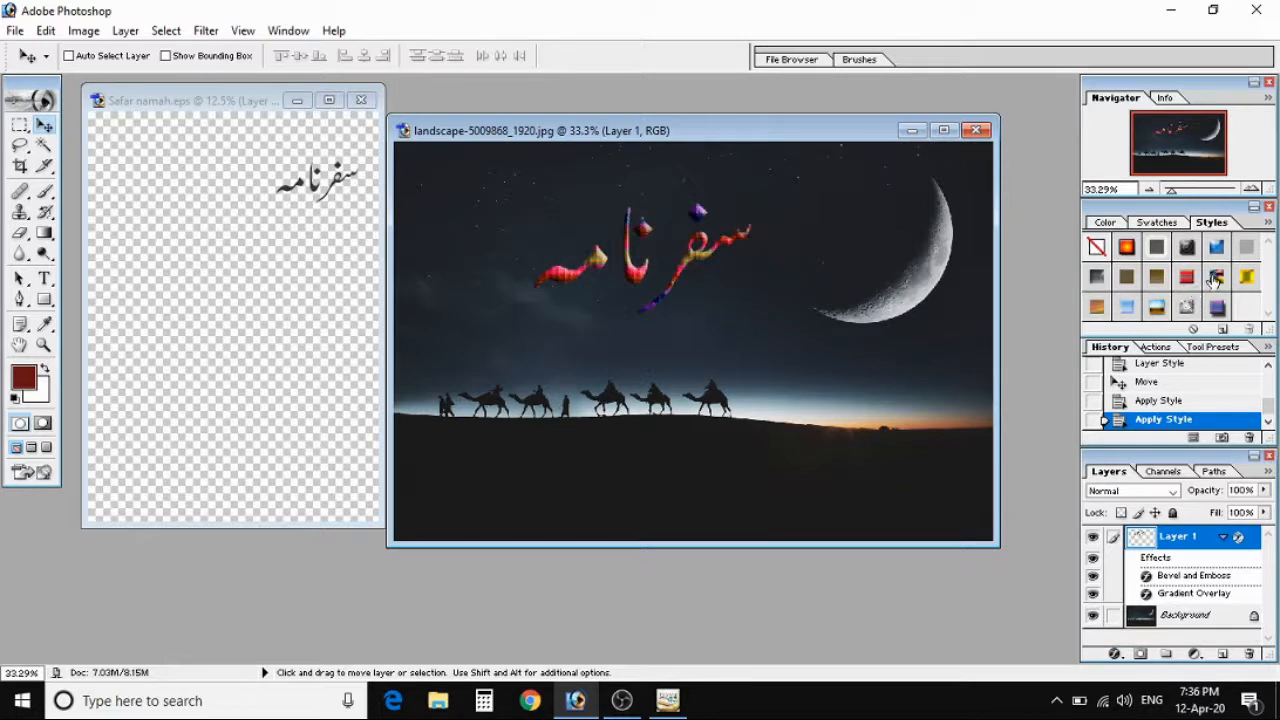
{"action": "left_click", "coordinate": [1216, 277]}
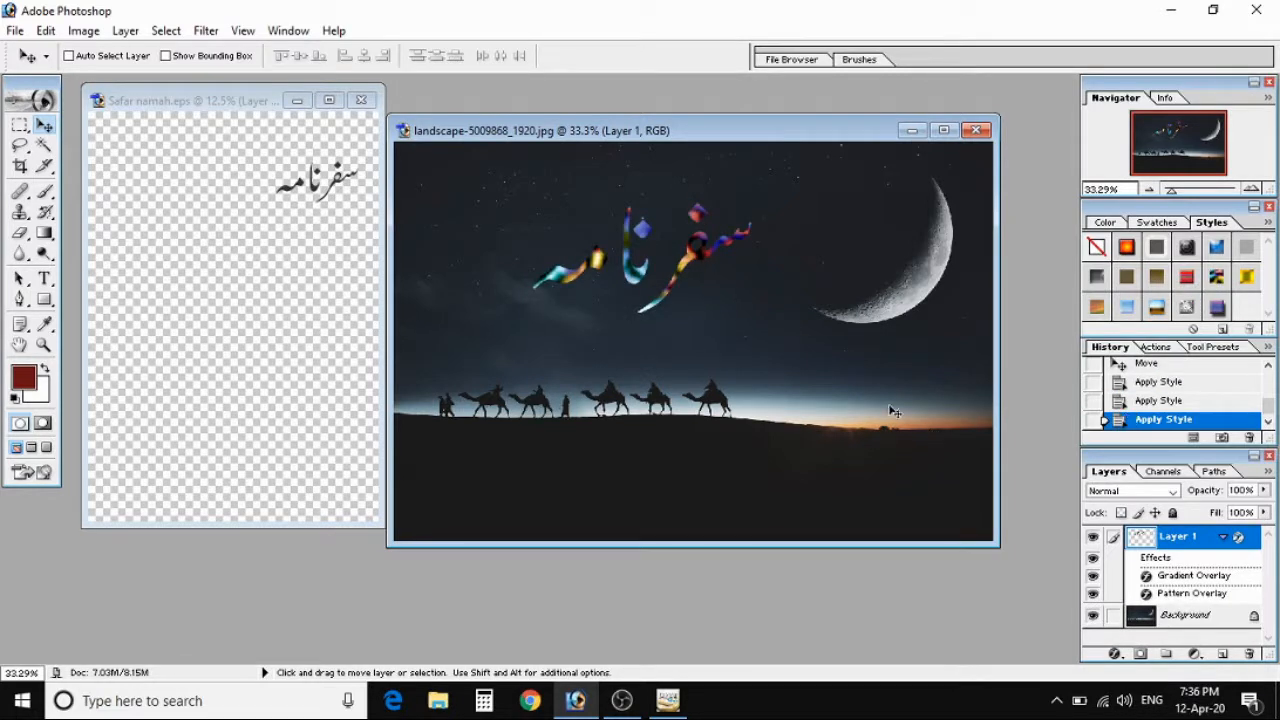